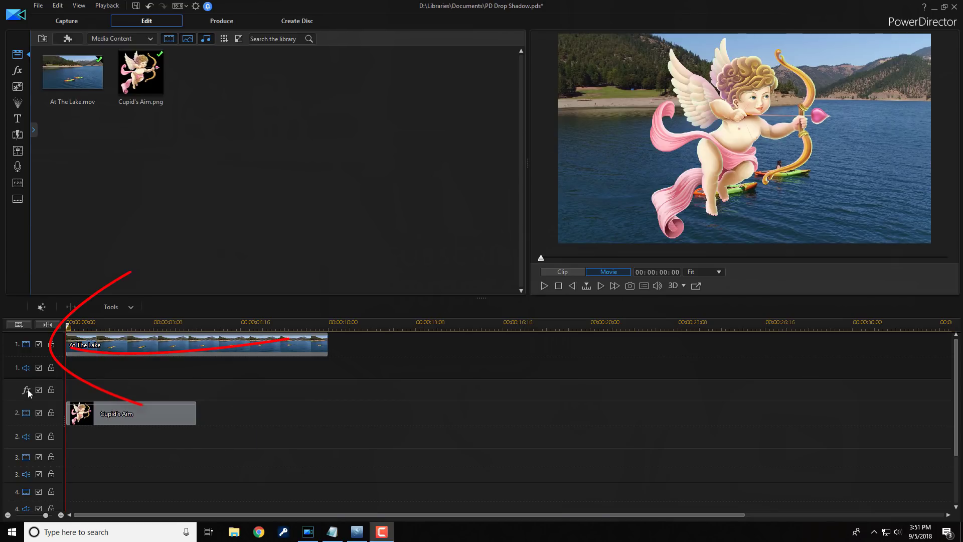
Step: Extend the Cupid's Aim clip to 00:00:10:00 so it ends with the At The Lake clip
left_click(38, 345)
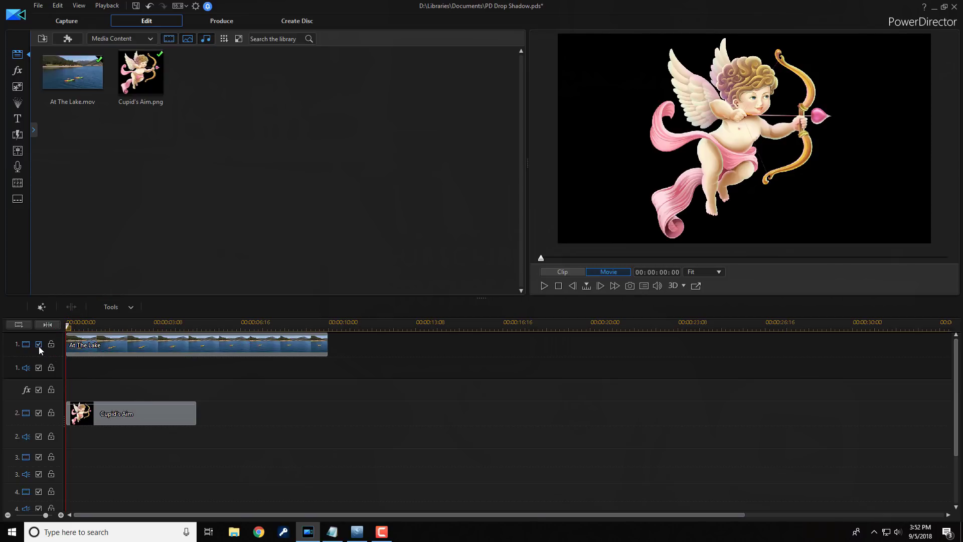
left_click(39, 344)
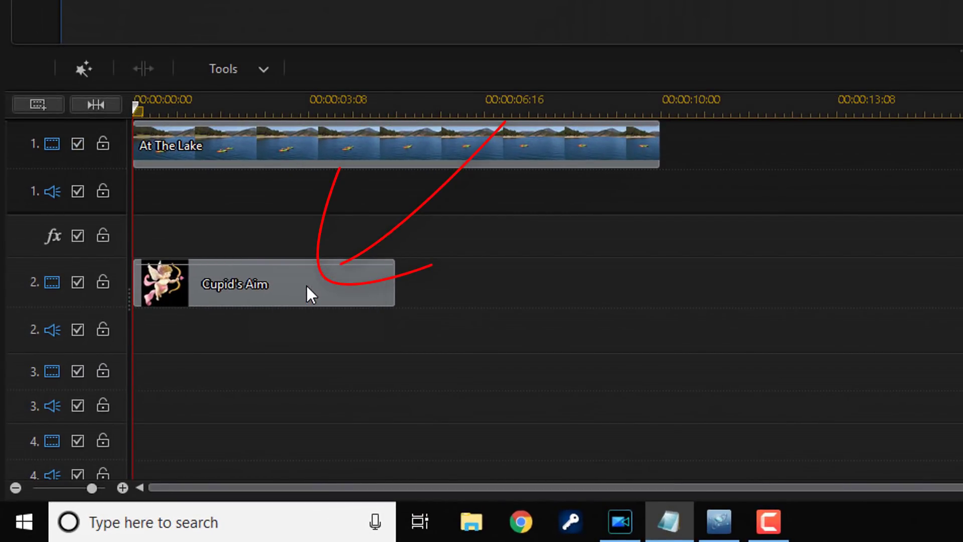
left_click(307, 285)
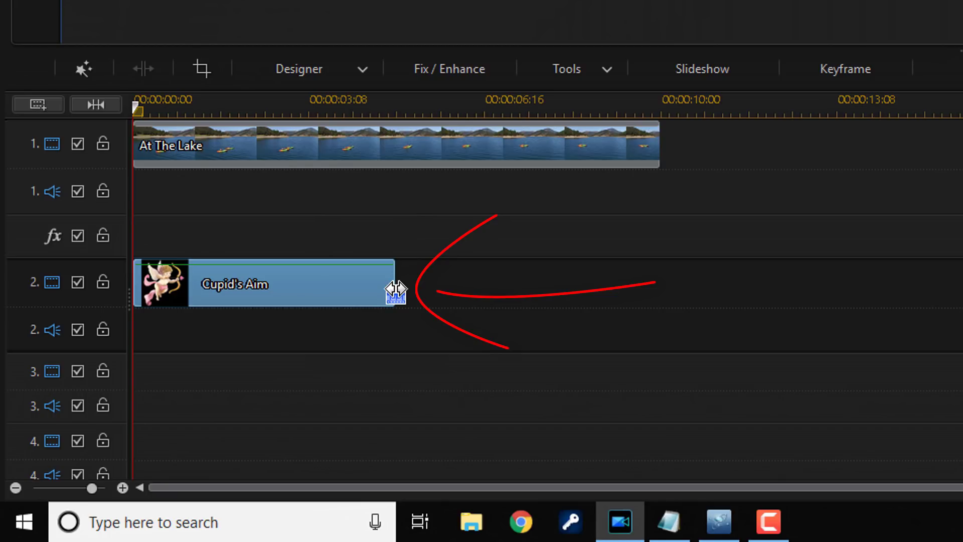
left_click_drag(396, 290, 657, 289)
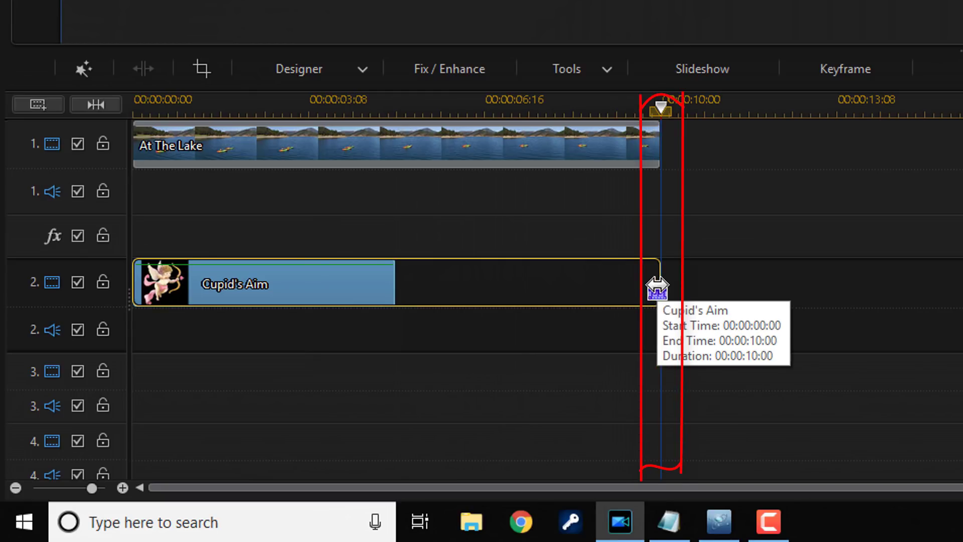
left_click_drag(657, 288, 656, 286)
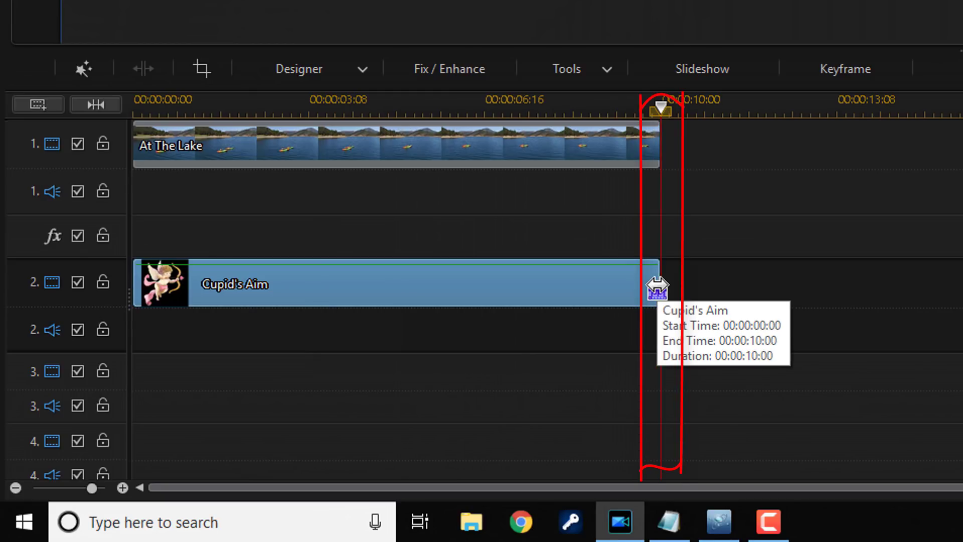
Step: Open PiP Designer on Cupid's Aim.png with the playhead at the clip's first frame
left_click(365, 79)
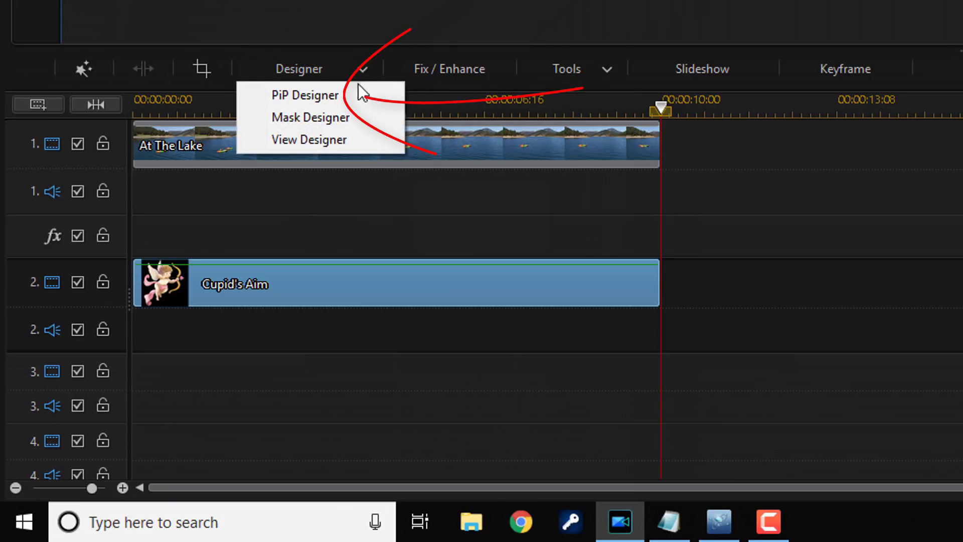
left_click(282, 98)
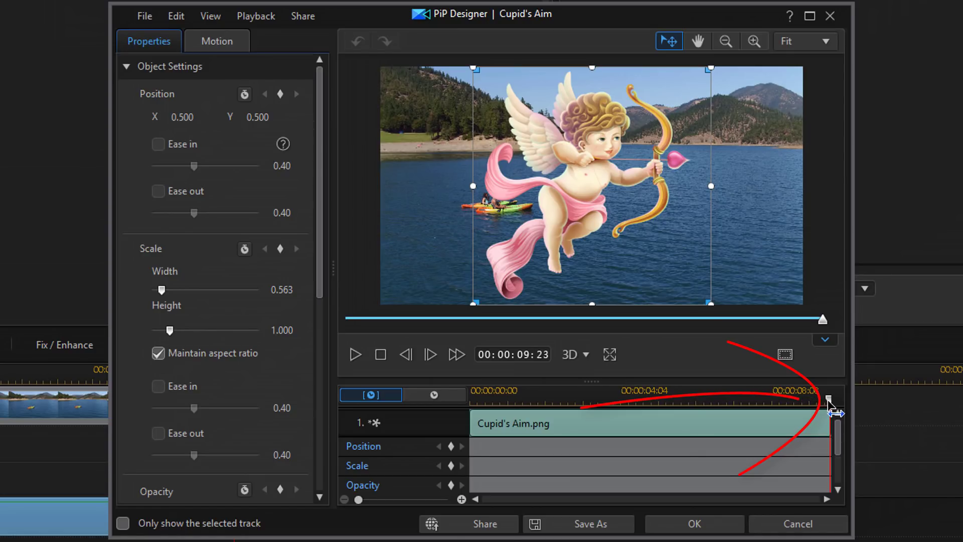
left_click_drag(829, 401, 443, 410)
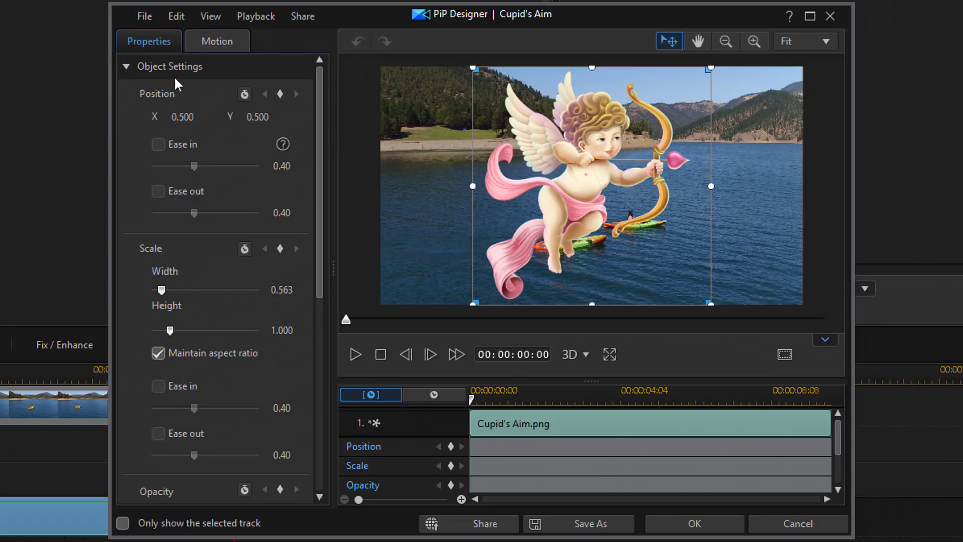
left_click(123, 68)
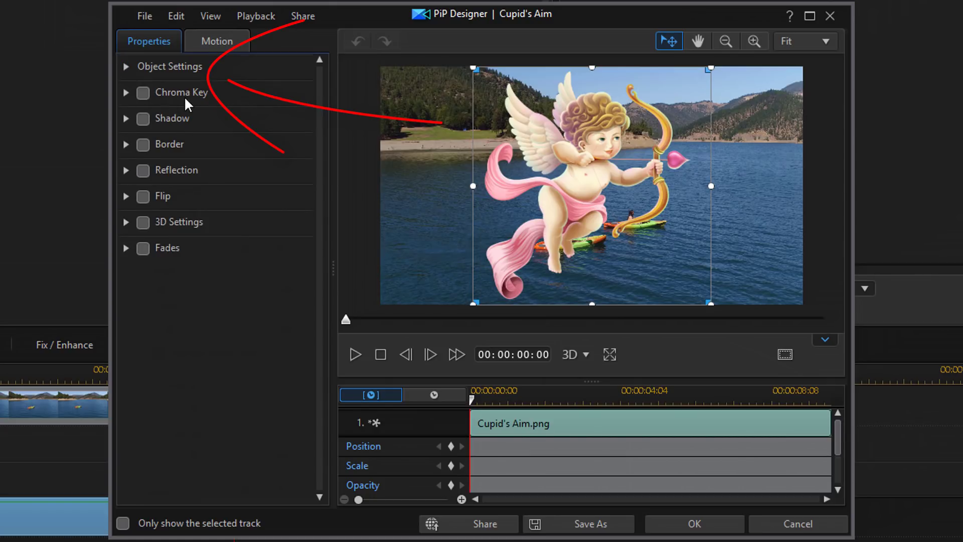
left_click(126, 67)
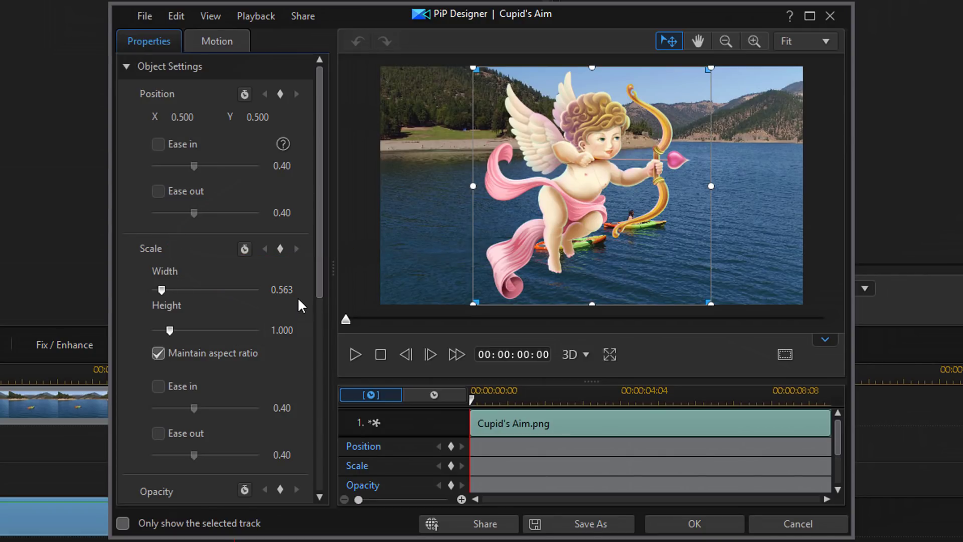
Step: Set Cupid's scale width to 0.206 (height 0.366), reapplying it after a preview resize
left_click_drag(299, 294, 263, 291)
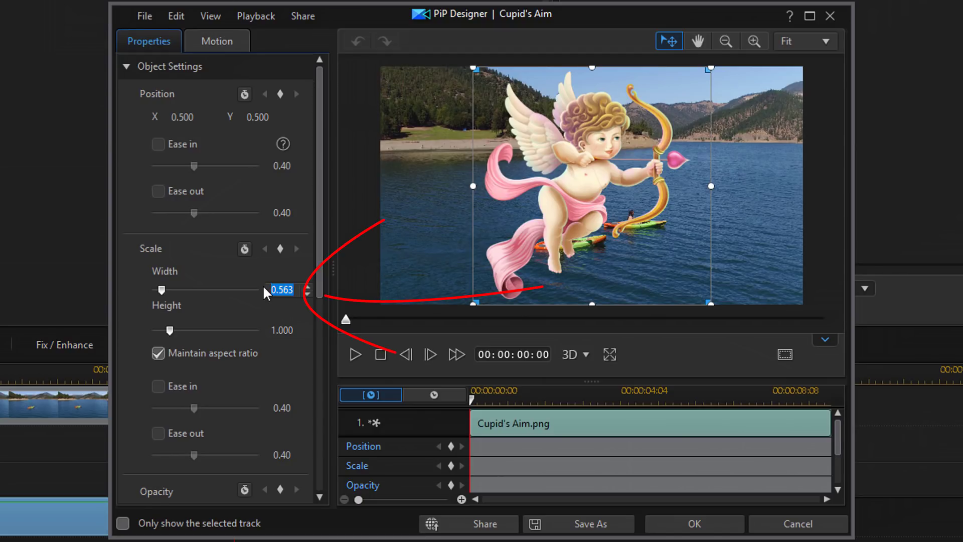
type("0.206")
key("Return")
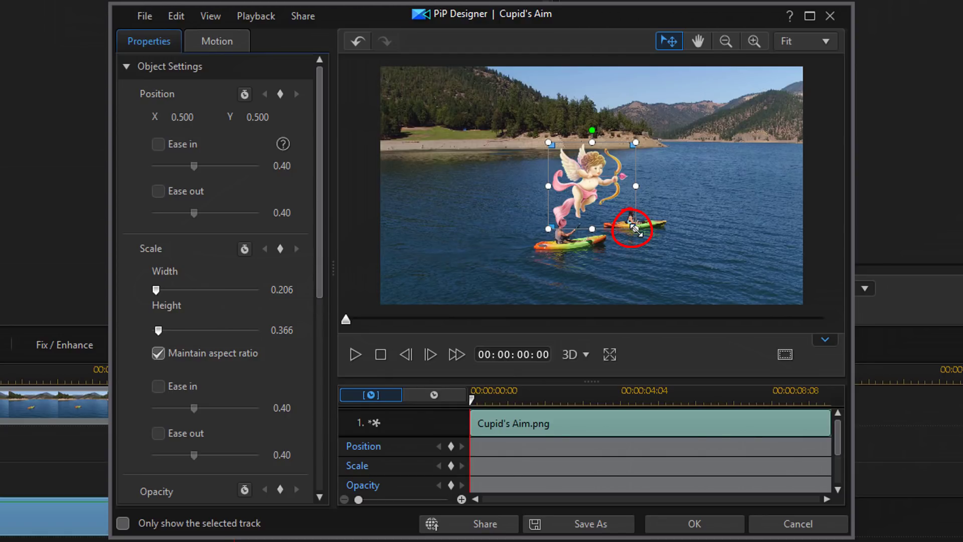
left_click_drag(635, 229, 636, 199)
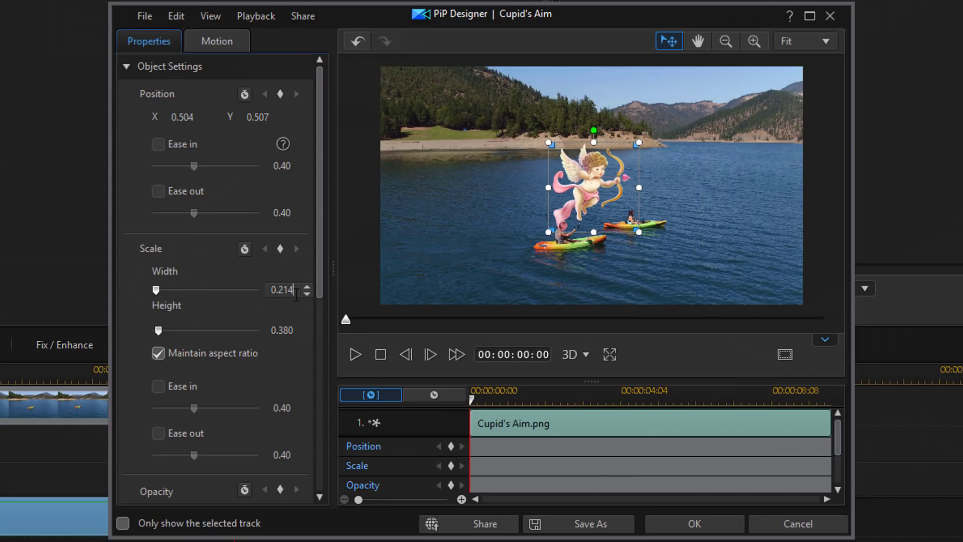
left_click(282, 290)
type("0.206")
key("Return")
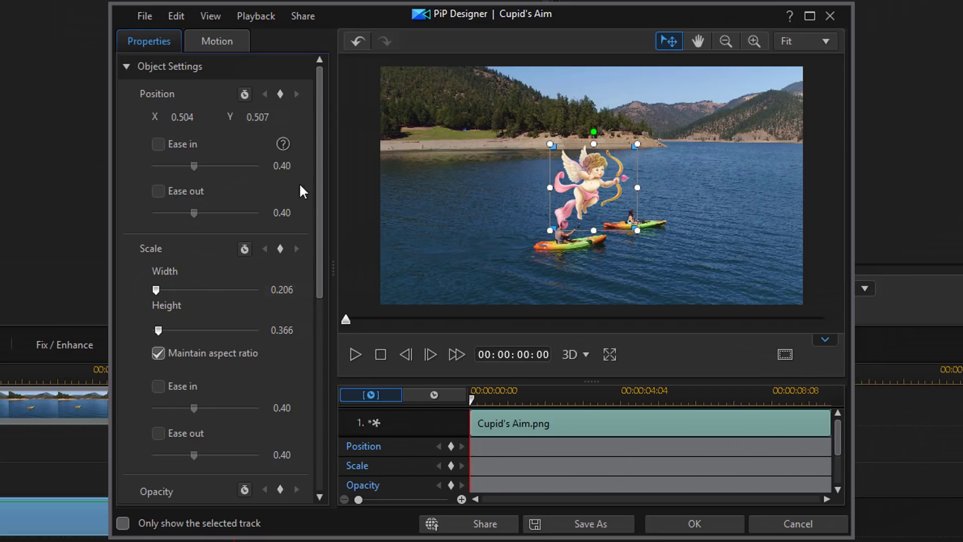
Step: Add a position keyframe at the clip start with Cupid at X 0.230, Y 0.571
left_click(280, 95)
double_click(195, 118)
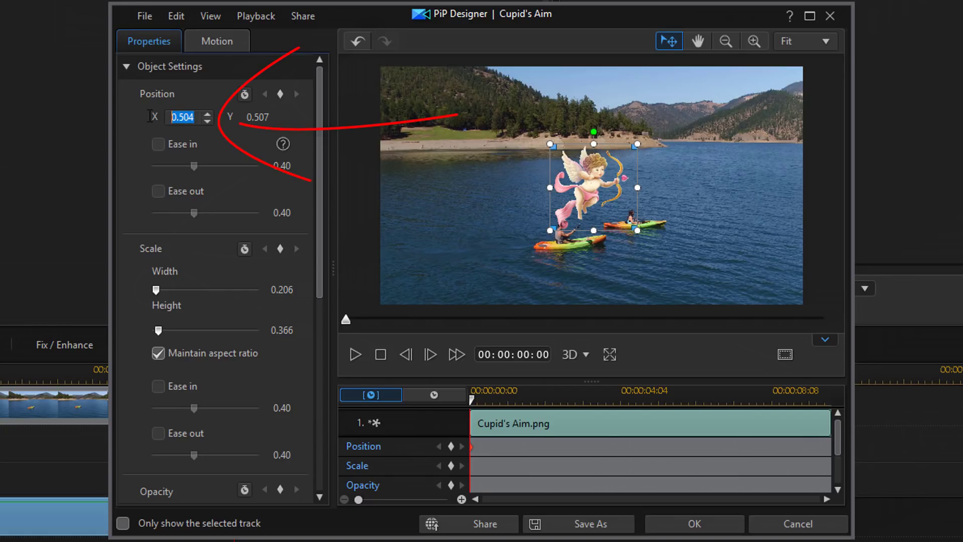
type("0.230")
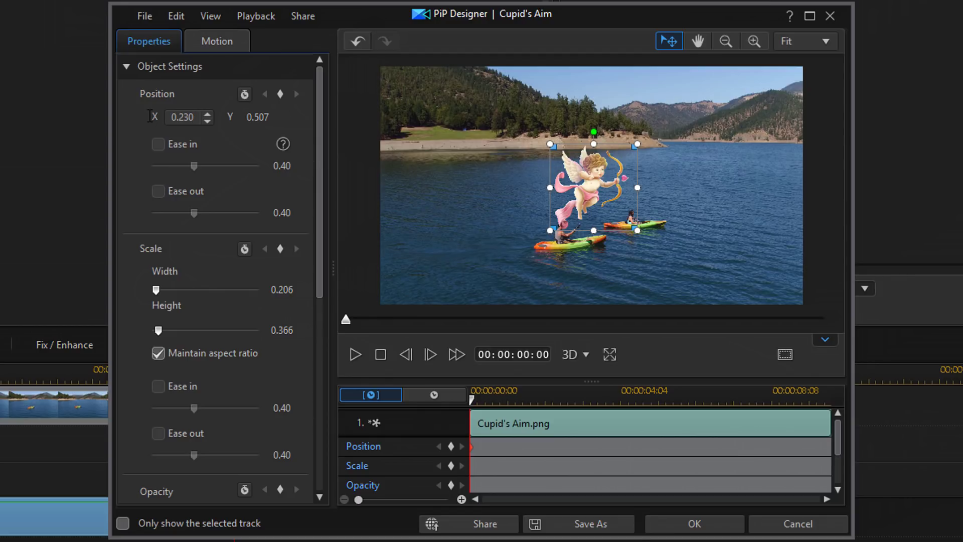
left_click(269, 116)
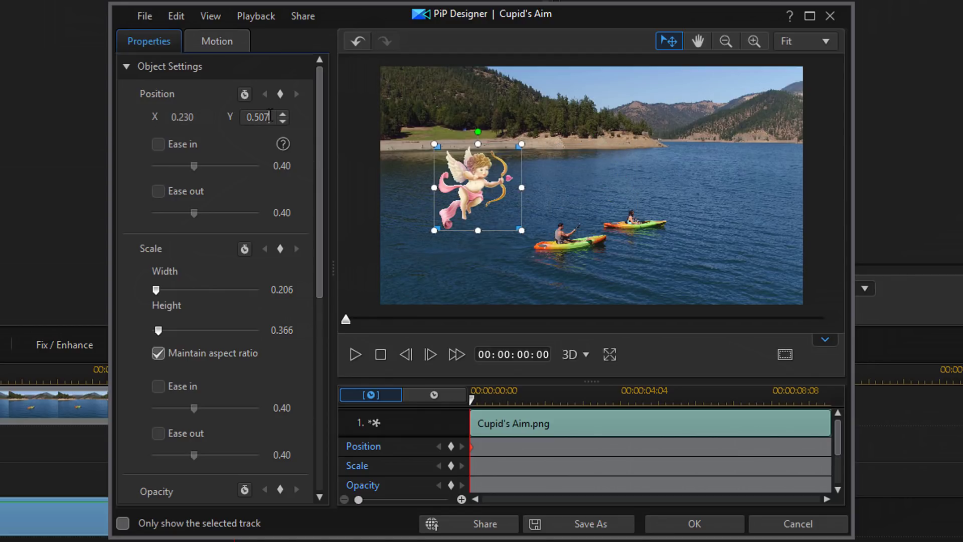
left_click_drag(269, 116, 237, 111)
type("0")
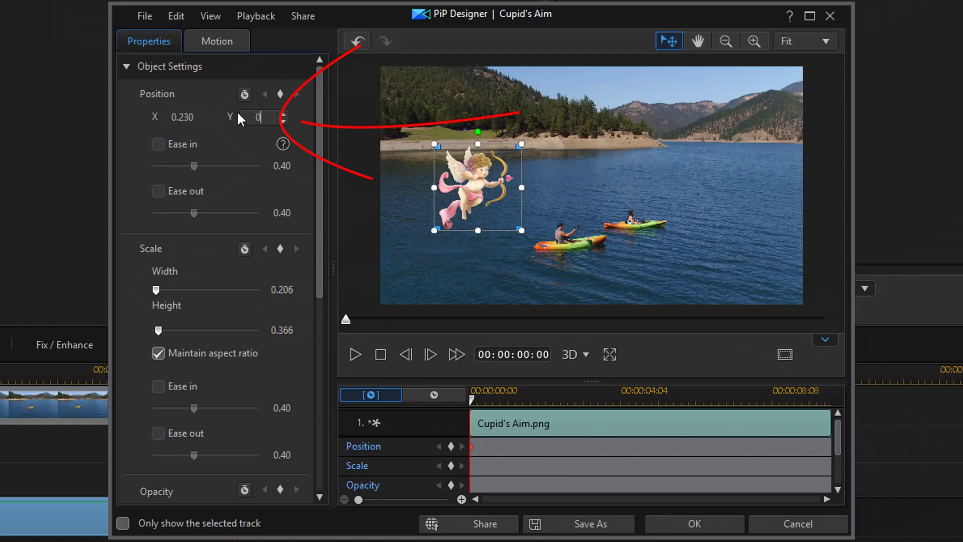
type(".571")
key("Return")
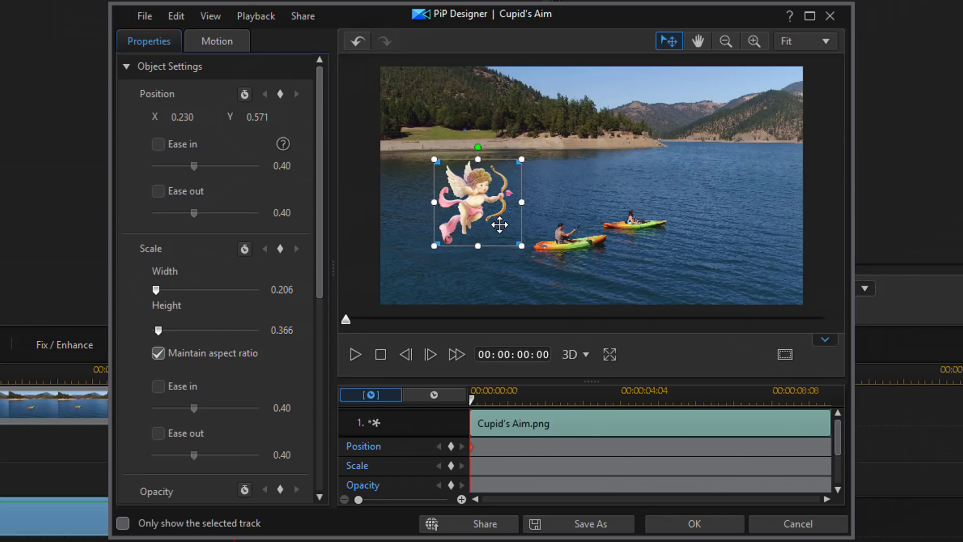
Step: Restore Cupid to X 0.230, Y 0.571 after it was dragged in the preview
left_click_drag(499, 224, 523, 204)
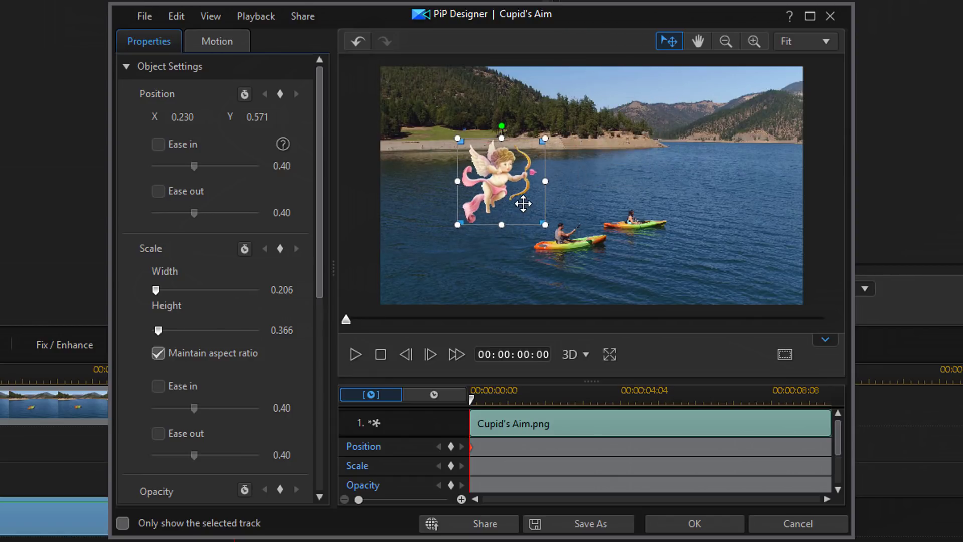
left_click(198, 118)
left_click_drag(198, 117, 162, 117)
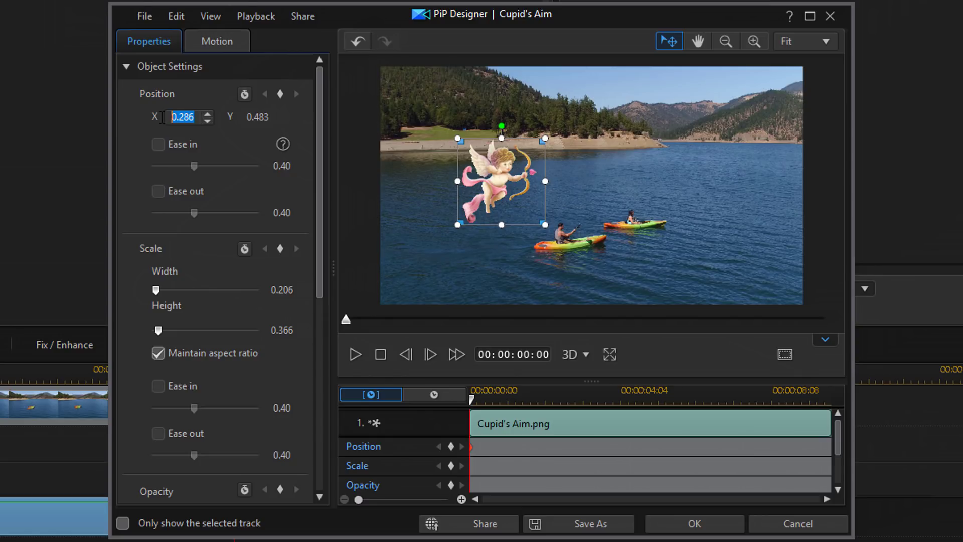
type("0.230")
key("Return")
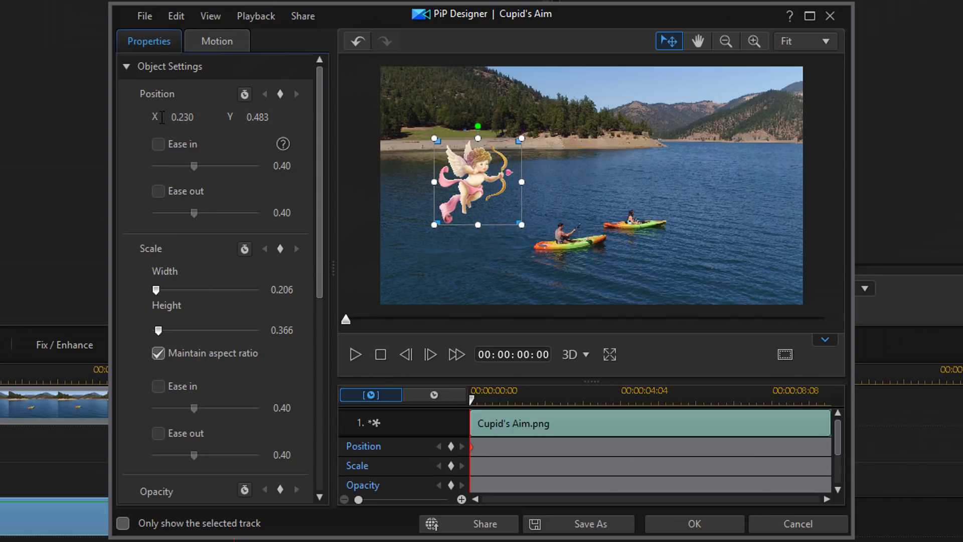
left_click(248, 118)
left_click_drag(248, 120, 180, 121)
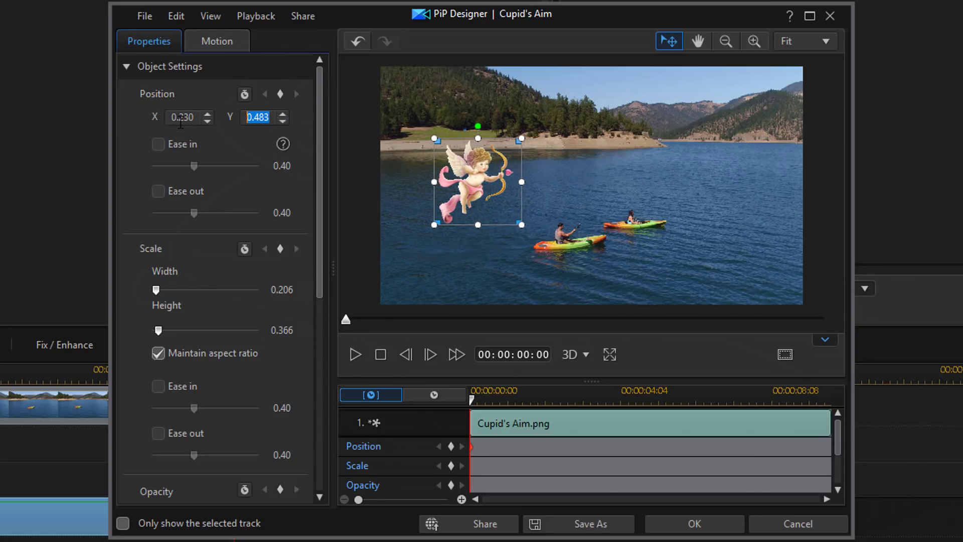
type("0.571")
key("Return")
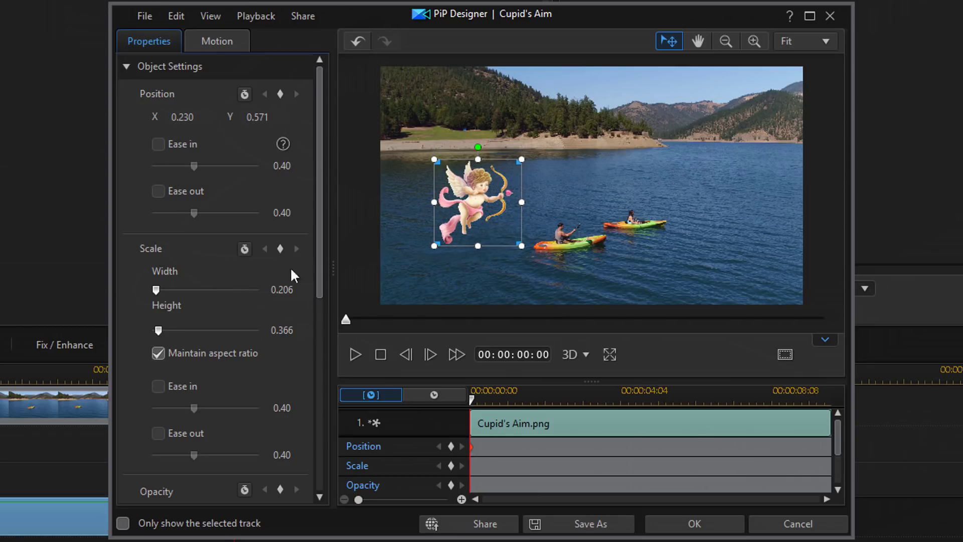
Step: Rotate Cupid to 31.99° at the clip start, then move the playhead to 00:00:05:07
left_click_drag(316, 234, 314, 404)
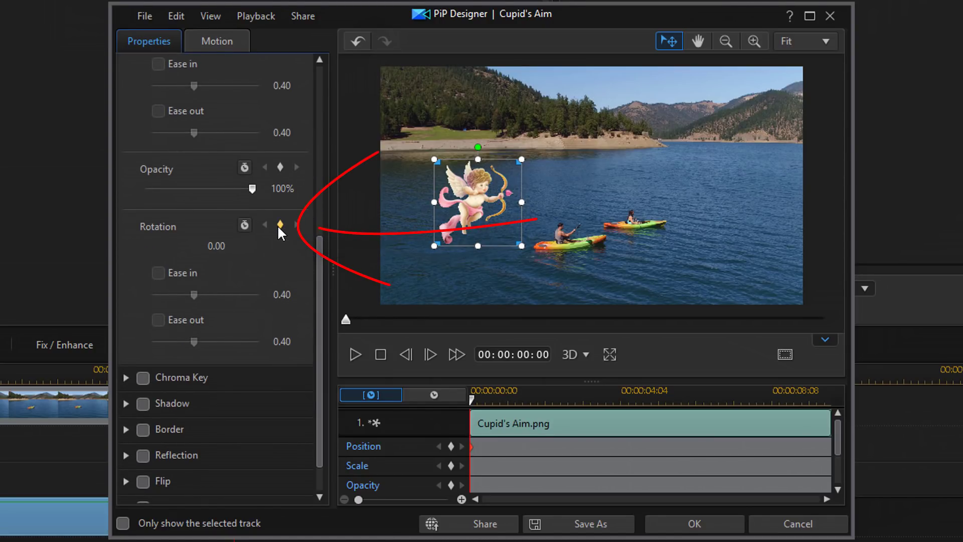
left_click_drag(838, 441, 839, 452)
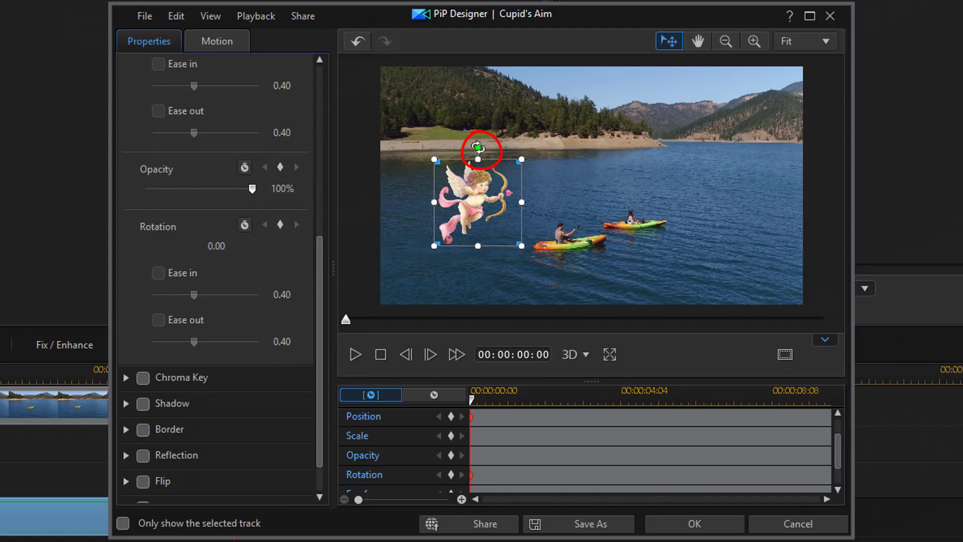
mouse_move(478, 147)
left_mouse_down()
mouse_move(506, 161)
mouse_move(485, 147)
left_mouse_up()
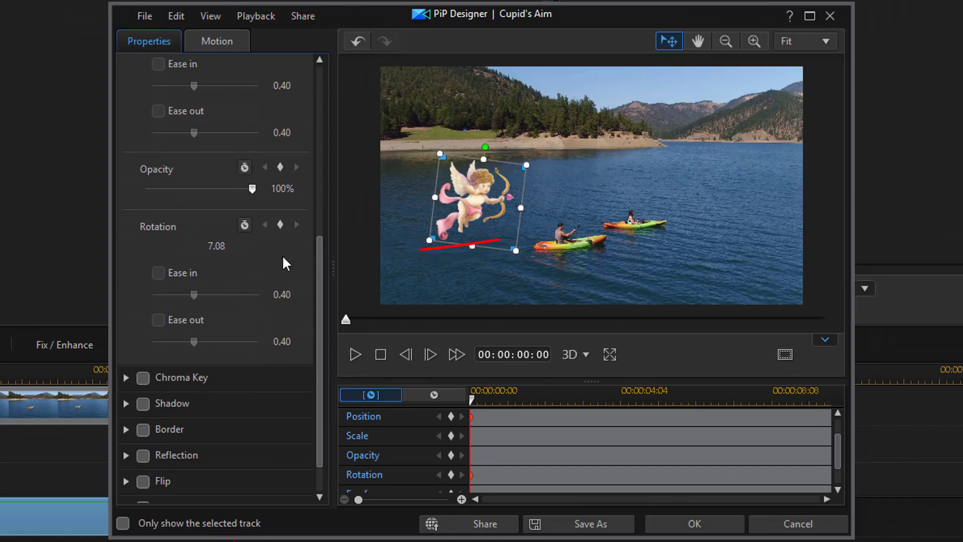
left_click(217, 246)
left_click_drag(225, 246, 181, 246)
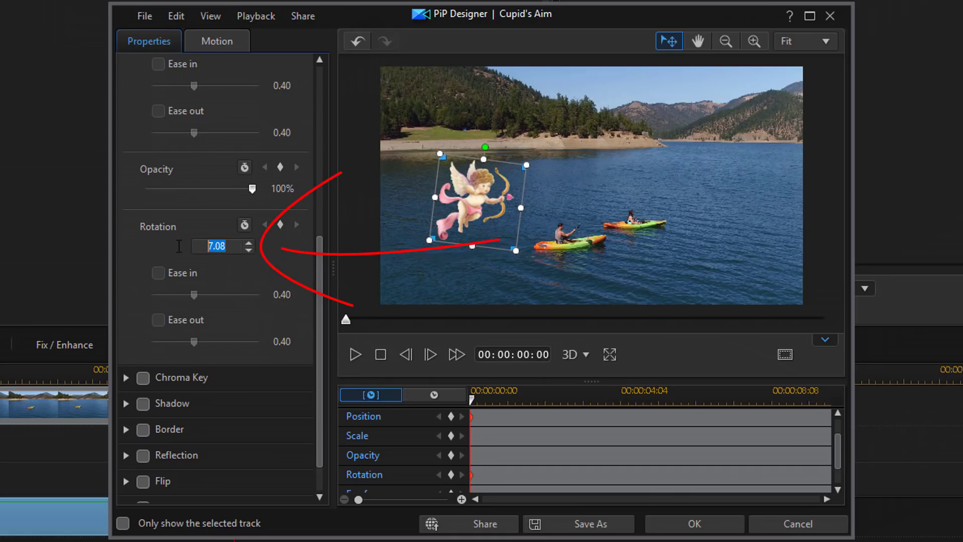
type("31.99")
key("Return")
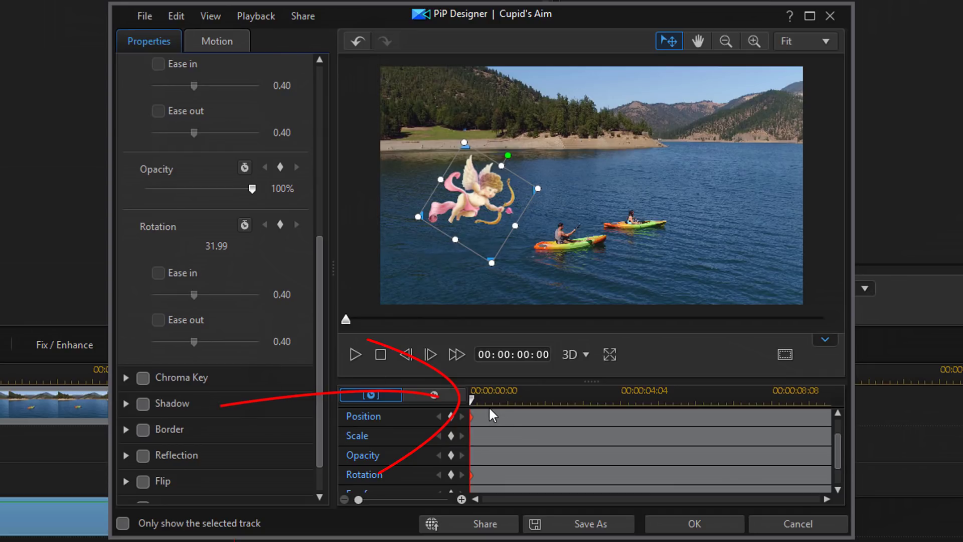
left_click_drag(472, 399, 663, 414)
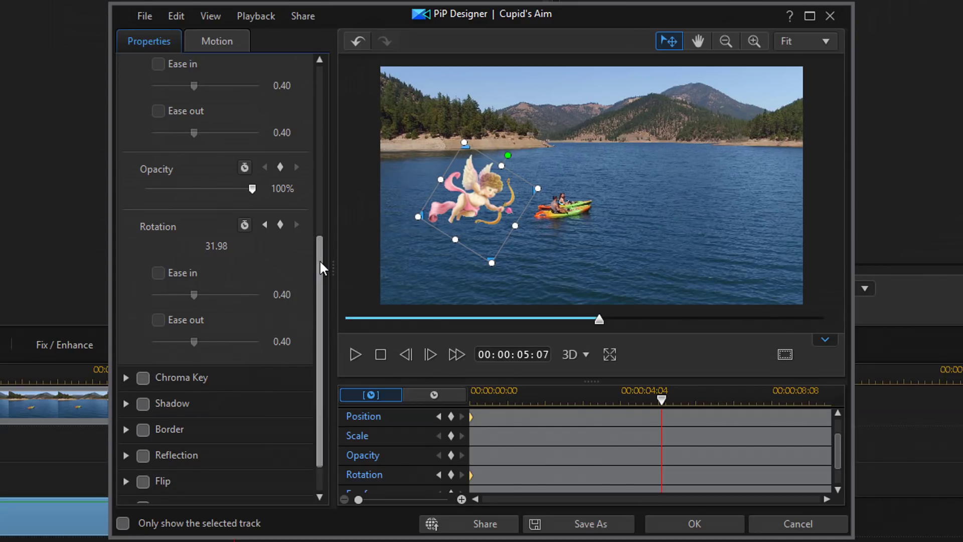
Step: Add a position keyframe at 00:00:05:07 with Cupid at X 0.194, Y 0.445
left_click_drag(321, 253, 285, 71)
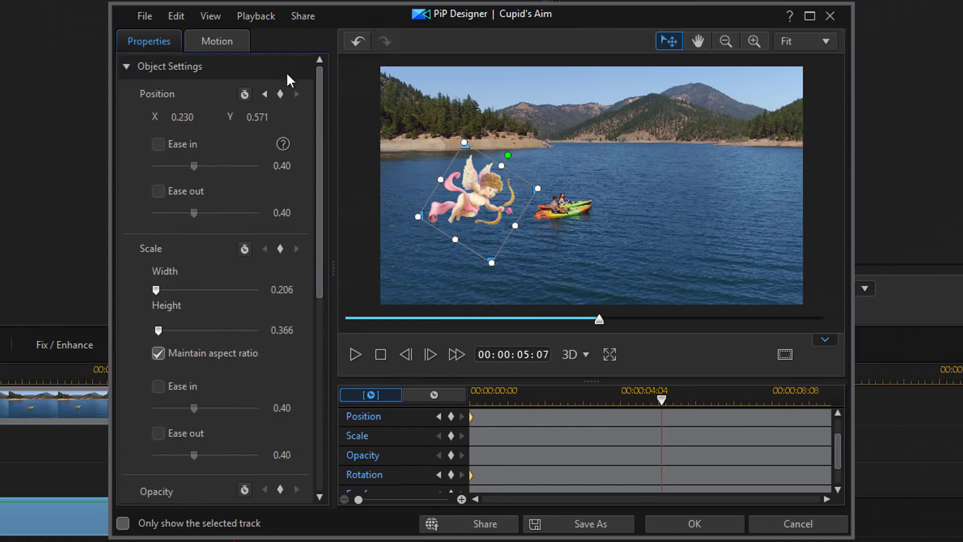
left_click(280, 95)
left_click_drag(195, 121, 153, 116)
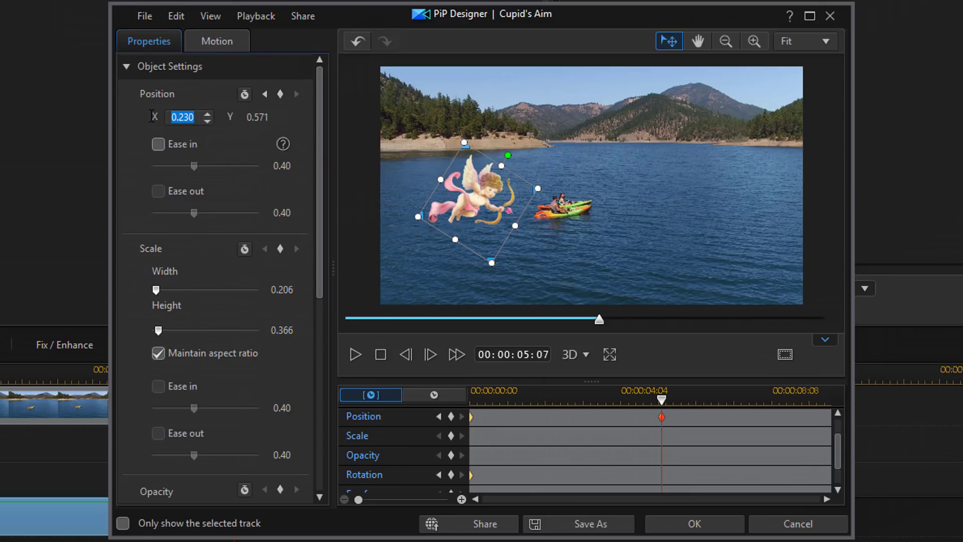
type("0.194")
key("Return")
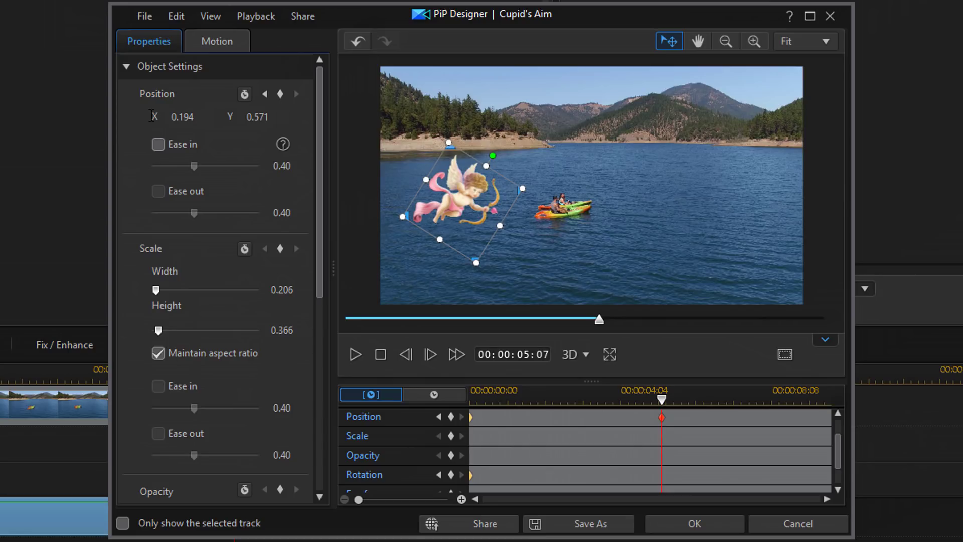
left_click_drag(274, 117, 203, 117)
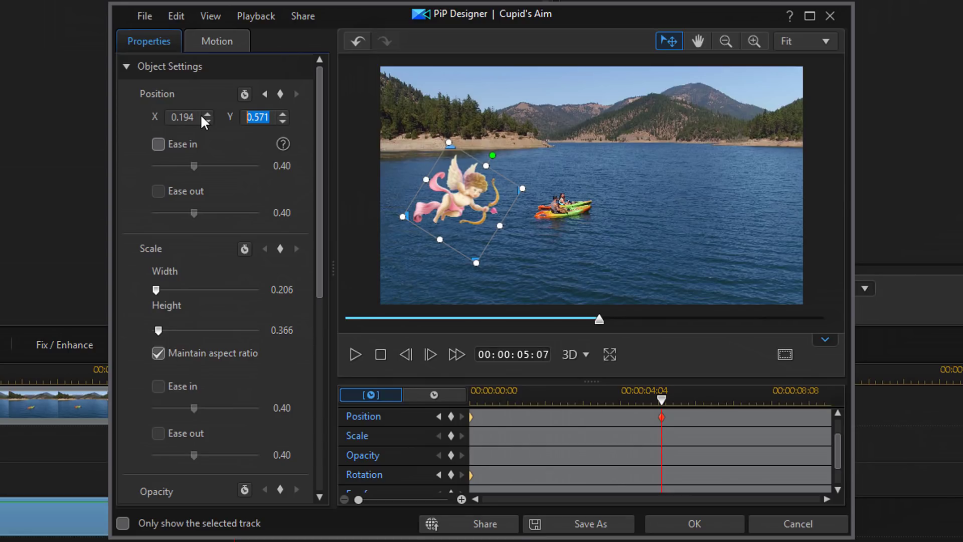
type("0.445")
key("Return")
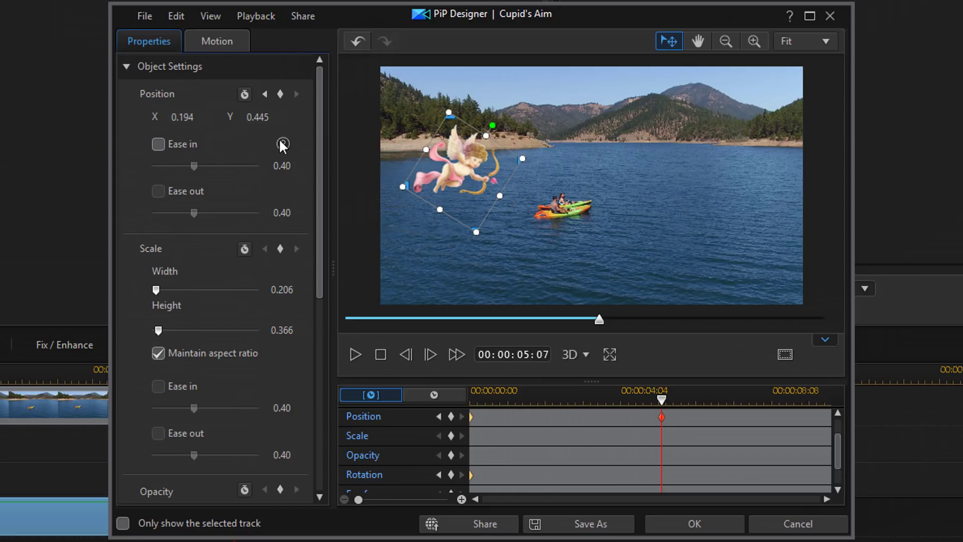
Step: Add a rotation keyframe here and set Cupid's rotation to 30.91°
left_click_drag(317, 190, 290, 323)
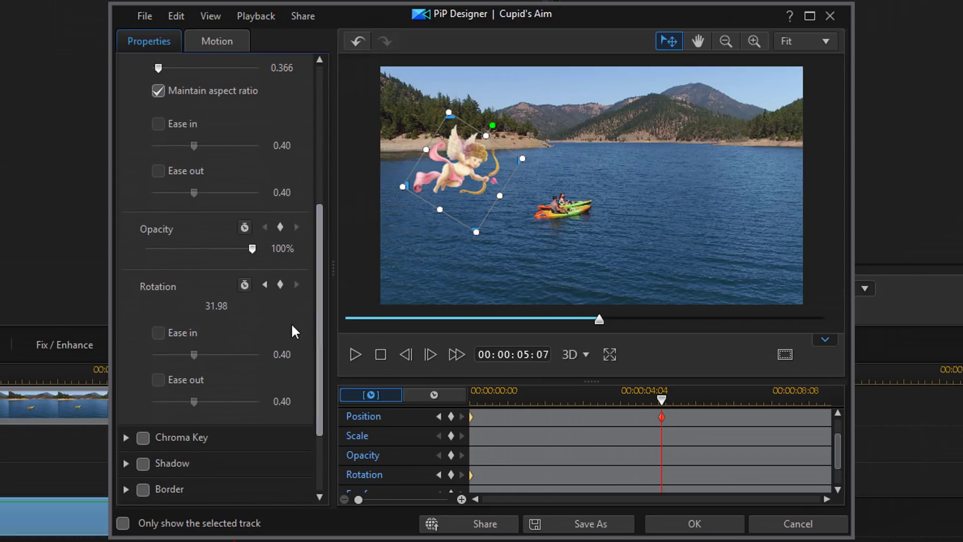
left_click(277, 288)
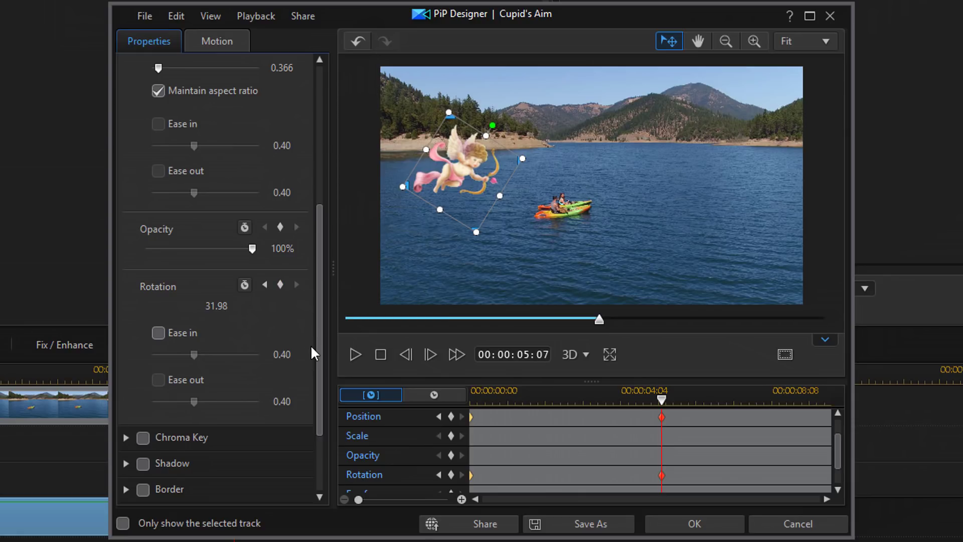
left_click_drag(316, 335, 317, 353)
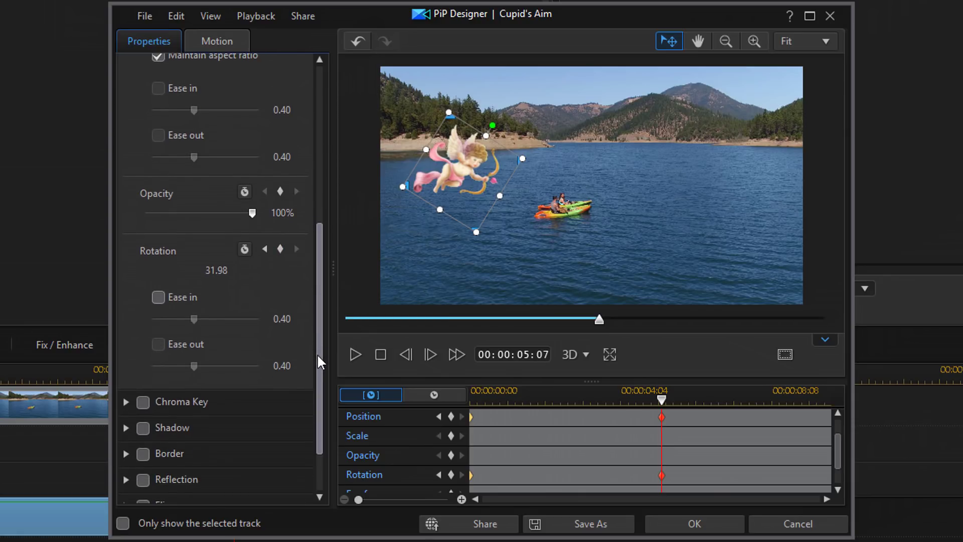
left_click(190, 271)
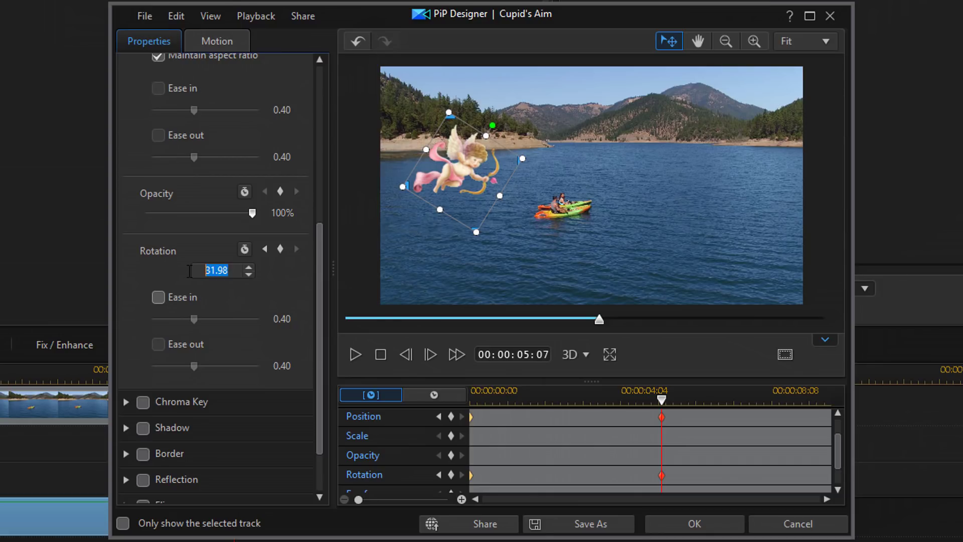
type("30.91")
key("Return")
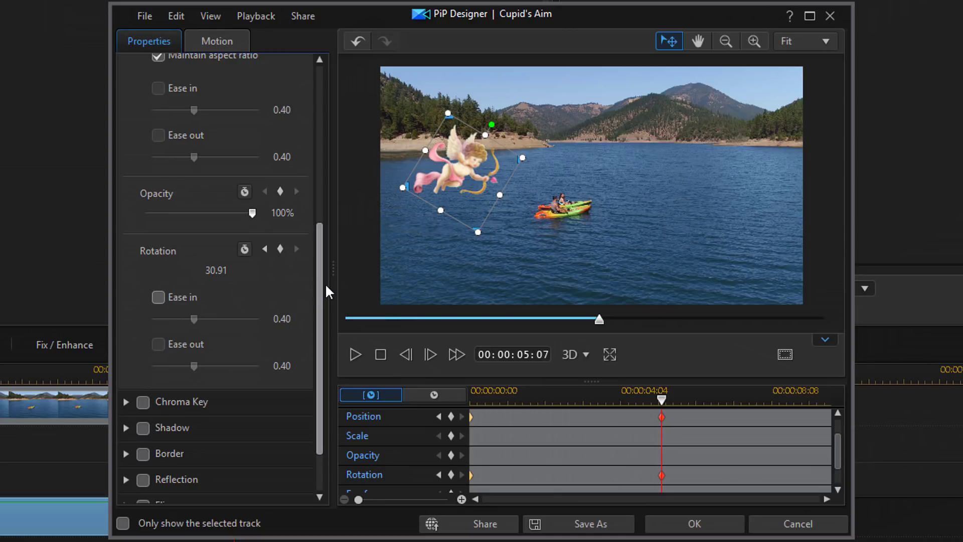
left_click_drag(322, 285, 316, 125)
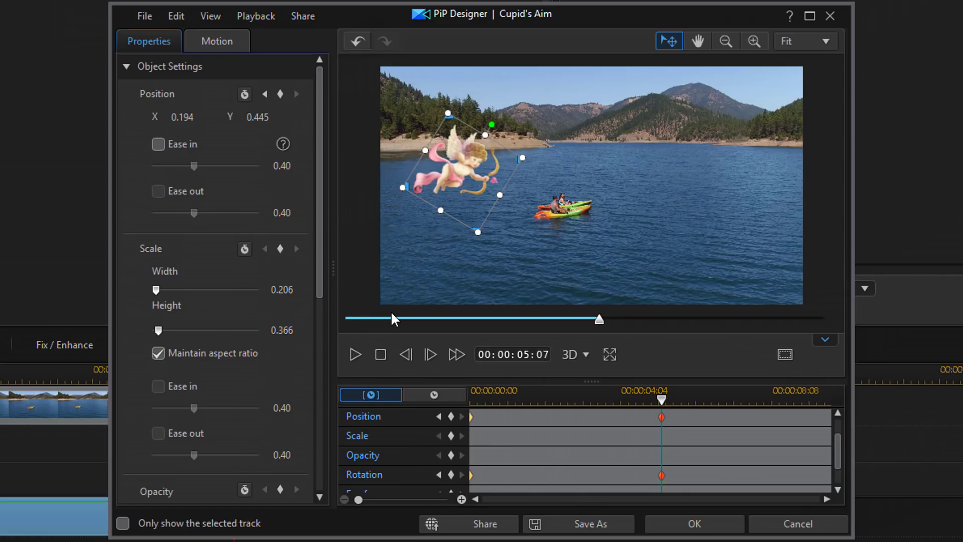
Step: At 00:00:07:19, drag Cupid toward the upper left to keyframe its new position
left_click_drag(598, 319, 719, 318)
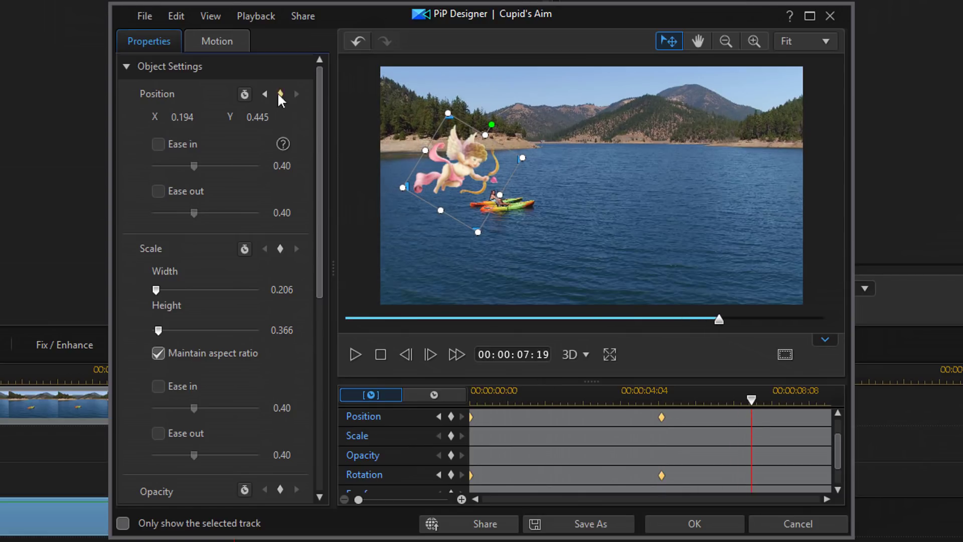
left_click_drag(461, 170, 446, 156)
scroll(325, 223, "down", 1)
scroll(326, 223, "down", 5)
Step: At the clip's end set Cupid's Y to 0.333, then rewind and play the animation
left_click_drag(751, 399, 883, 408)
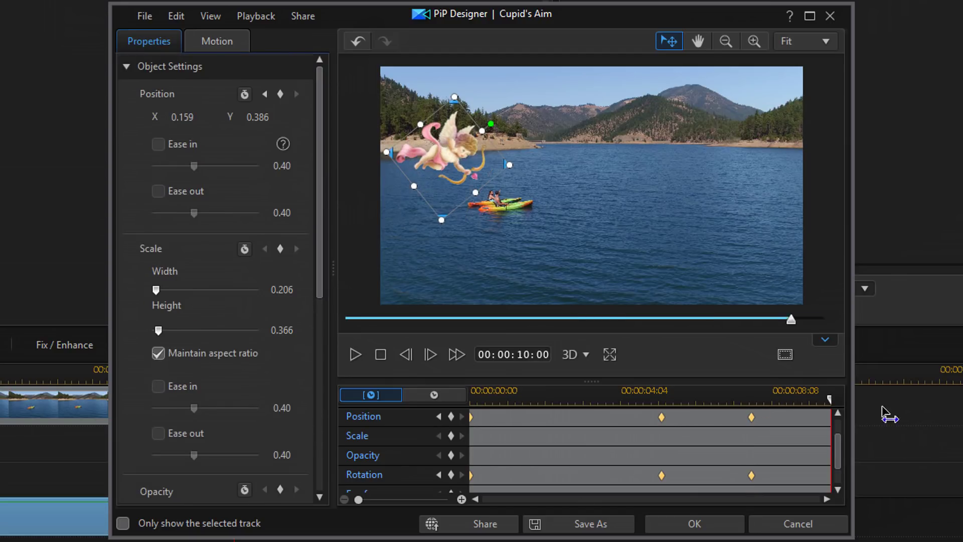
left_click(251, 117)
type("0.333")
key("Return")
scroll(275, 296, "down", 5)
scroll(315, 143, "up", 5)
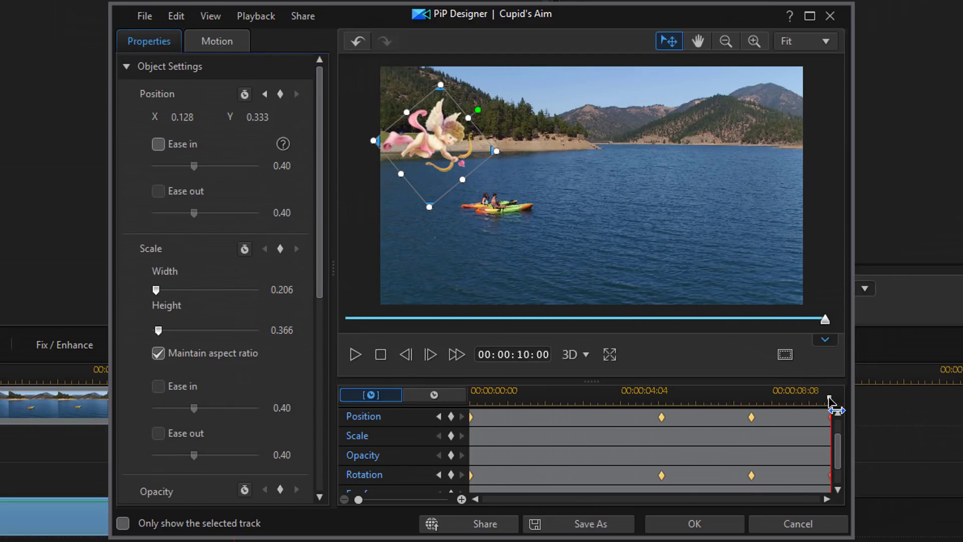
left_click_drag(829, 401, 470, 401)
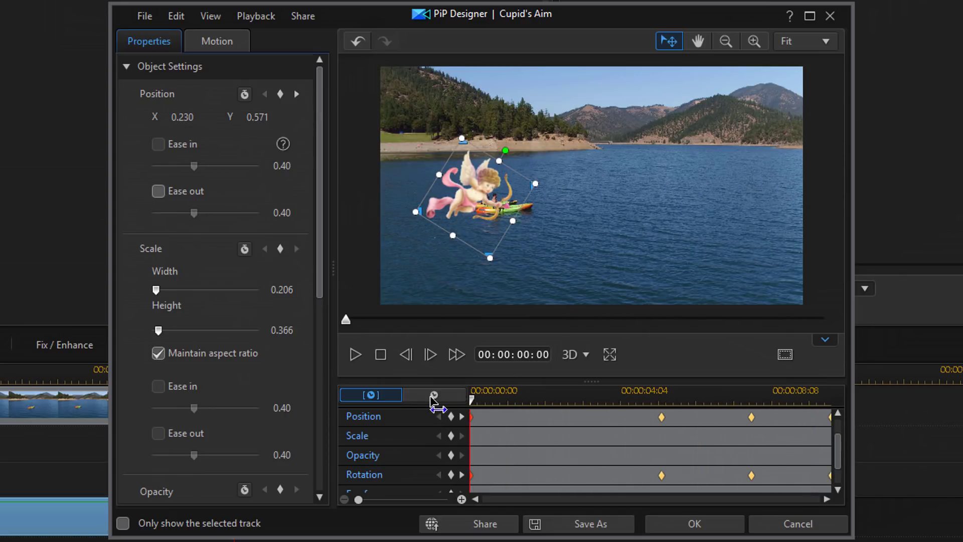
left_click(354, 354)
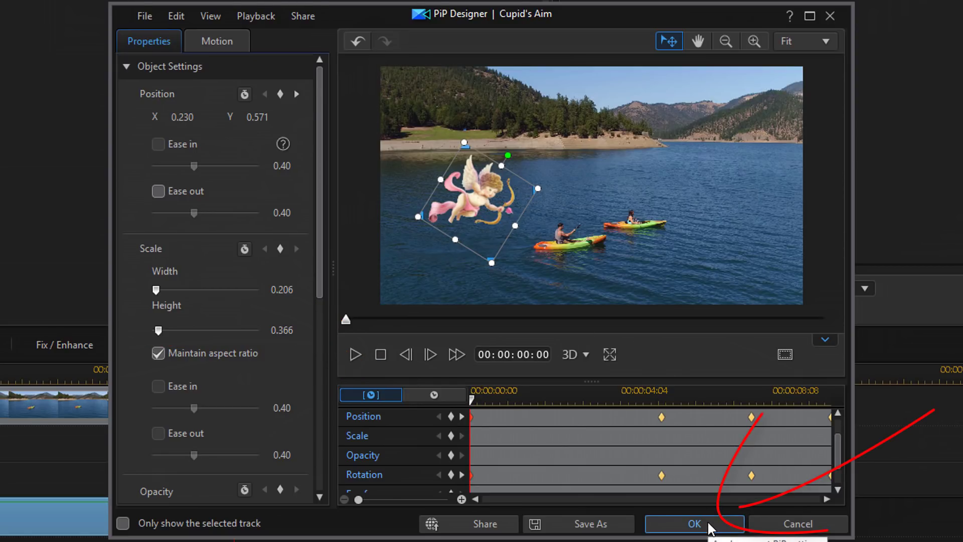
Step: Close PiP Designer and apply the NewBlue Drop_Shadow effect to Cupid's Aim, opening its settings
left_click(694, 523)
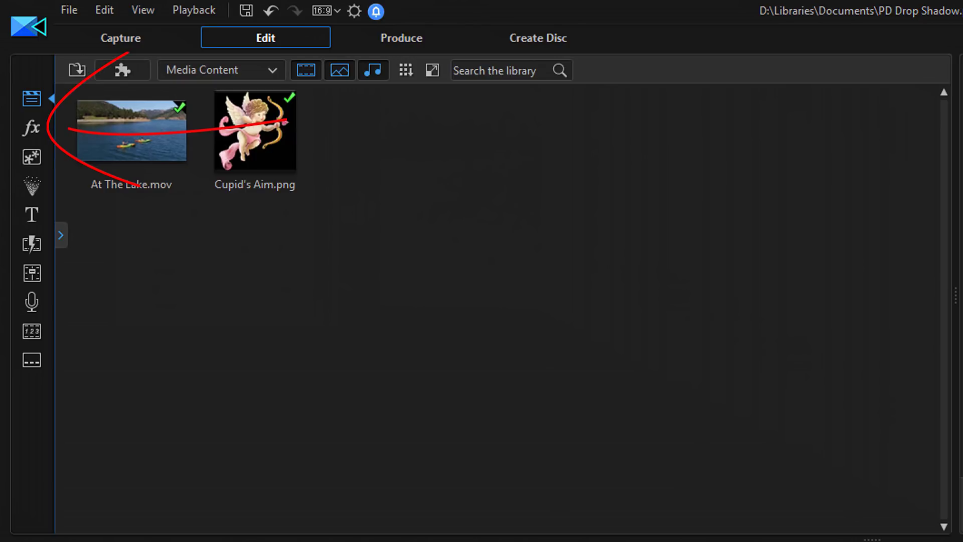
left_click(35, 128)
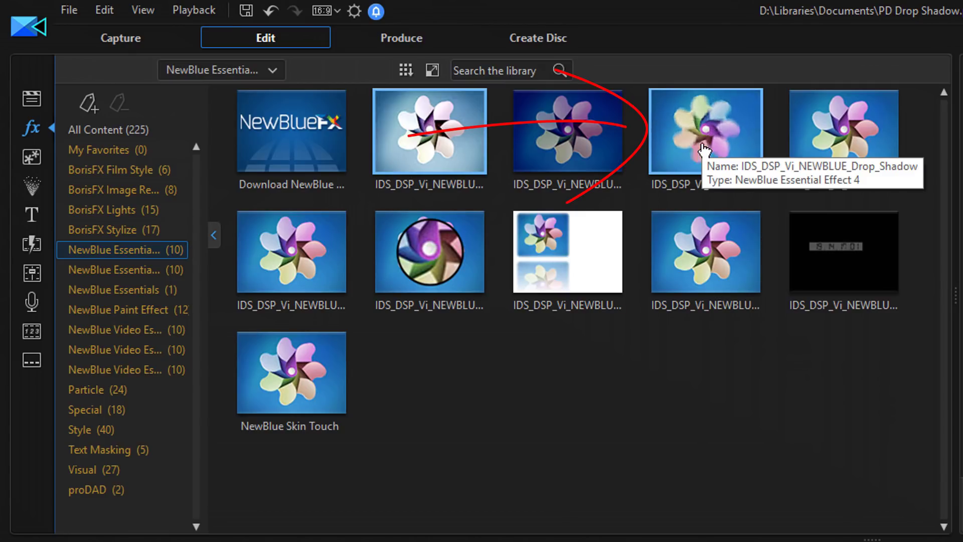
left_click(704, 150)
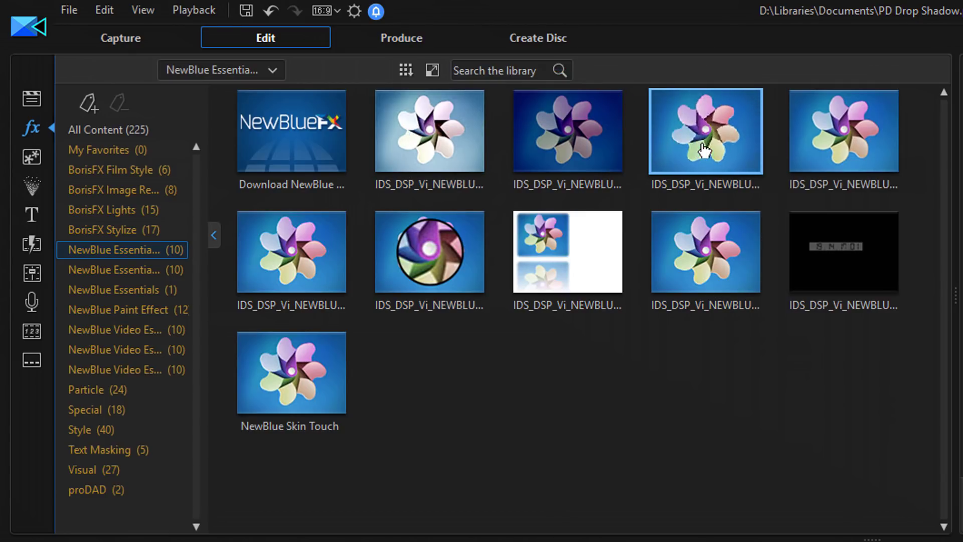
mouse_move(704, 150)
left_mouse_down()
mouse_move(612, 253)
mouse_move(271, 451)
mouse_move(236, 500)
left_mouse_up()
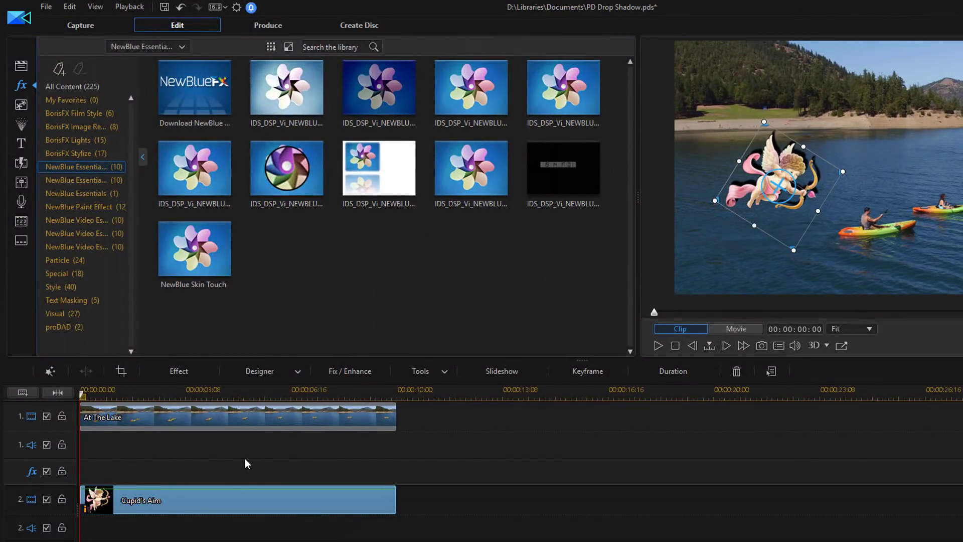
left_click(188, 374)
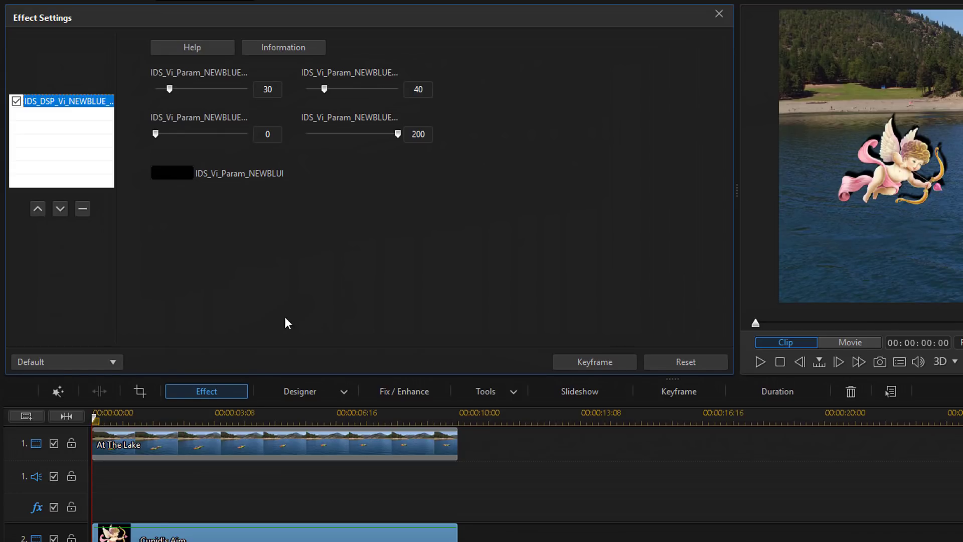
left_click(113, 362)
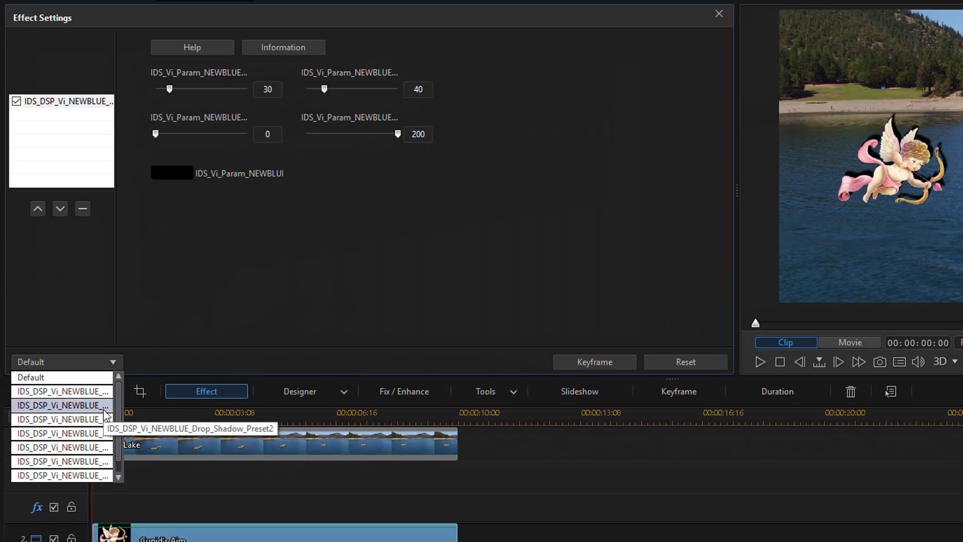
left_click(283, 287)
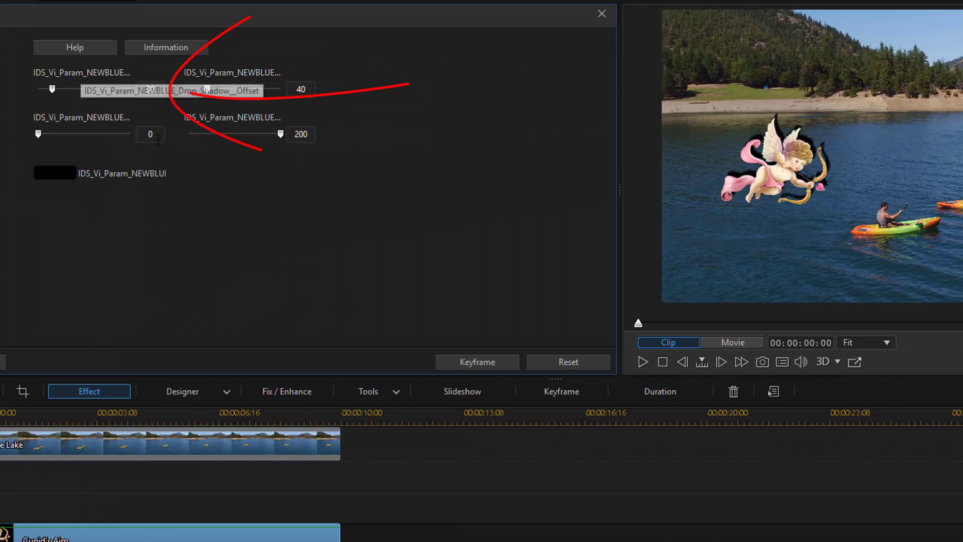
Step: Set the first two drop shadow parameters to 60 and 25
left_click(161, 93)
key("BackSpace")
key("BackSpace")
type("60")
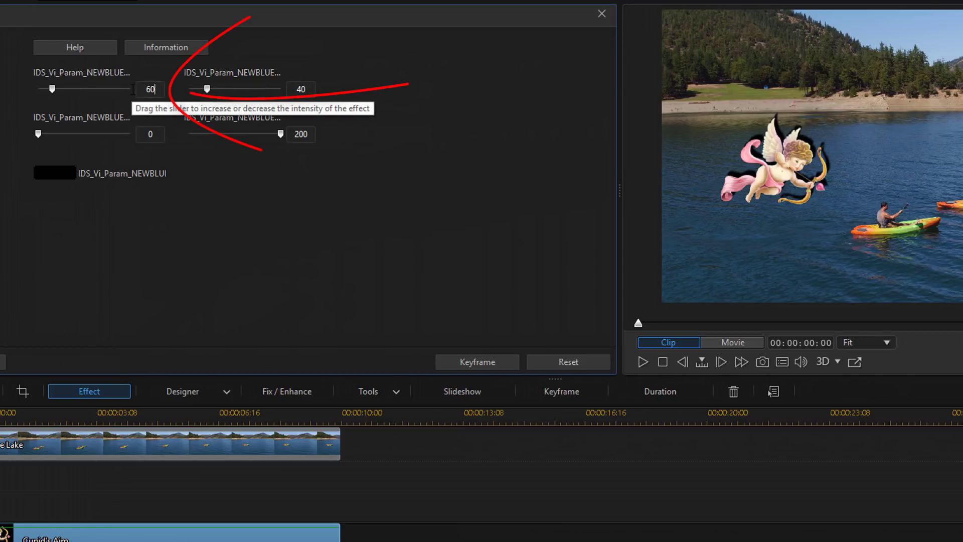
key("Return")
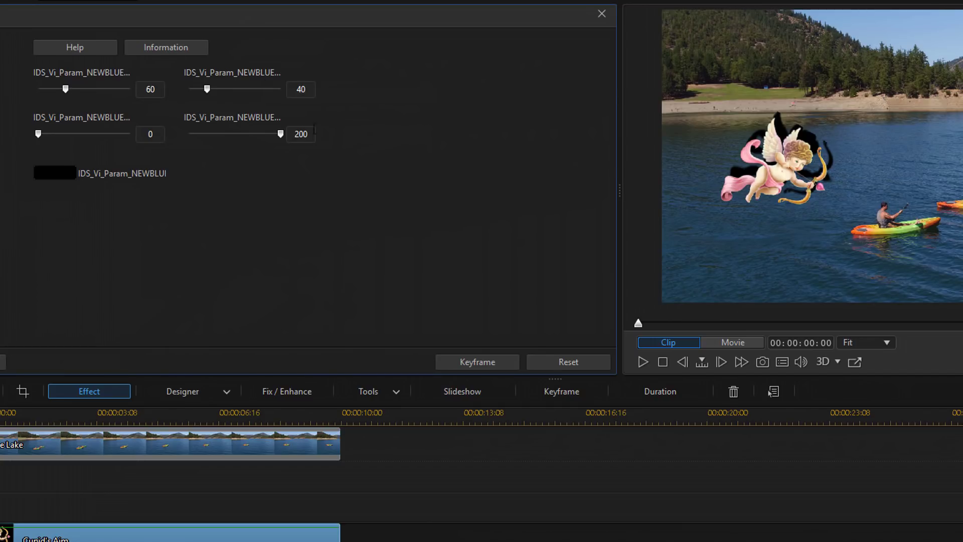
left_click_drag(306, 89, 284, 90)
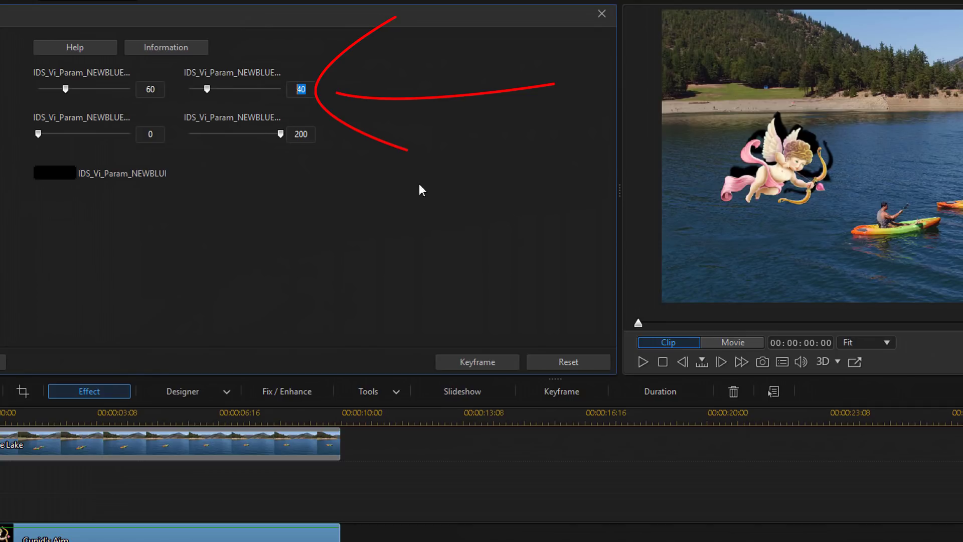
type("25")
key("Return")
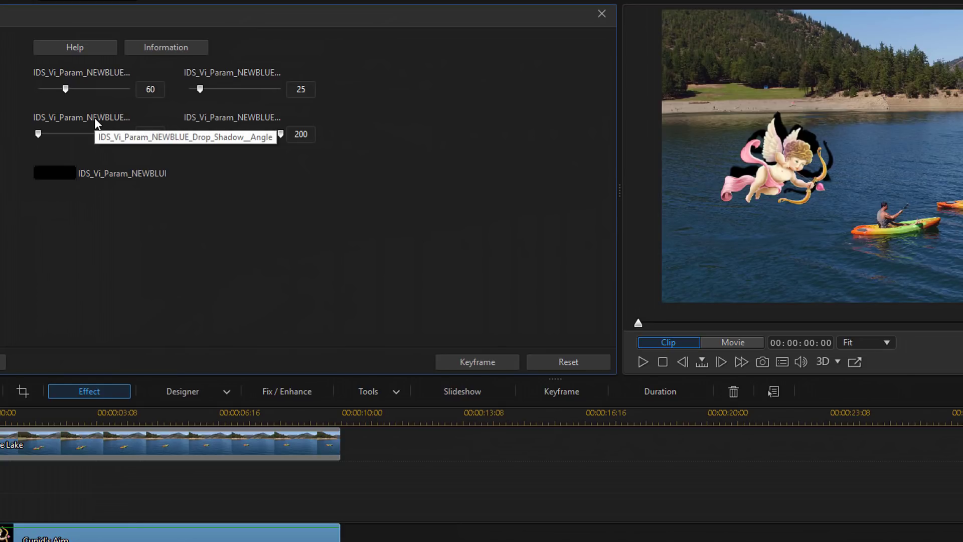
Step: Set the shadow angle to 75 and lower the opacity from 200 to 125
double_click(150, 134)
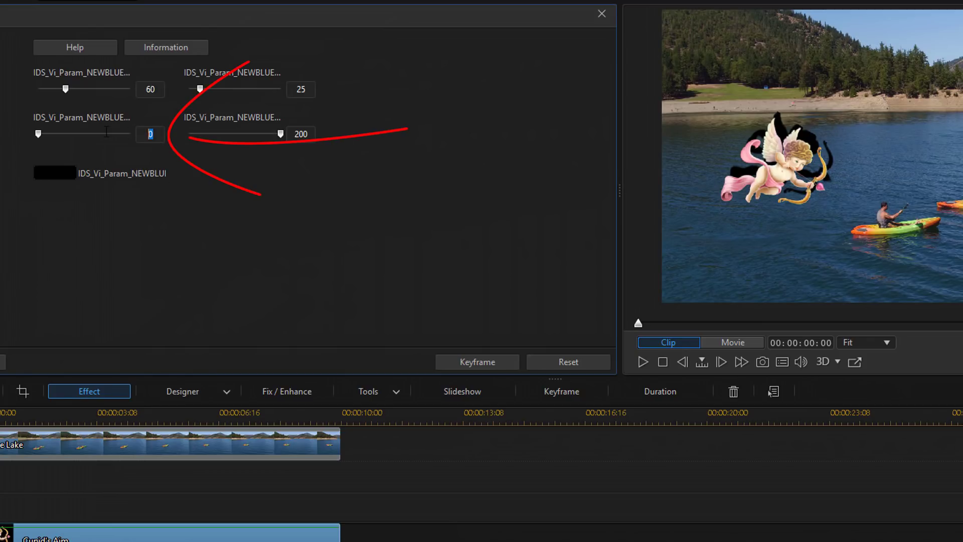
type("75")
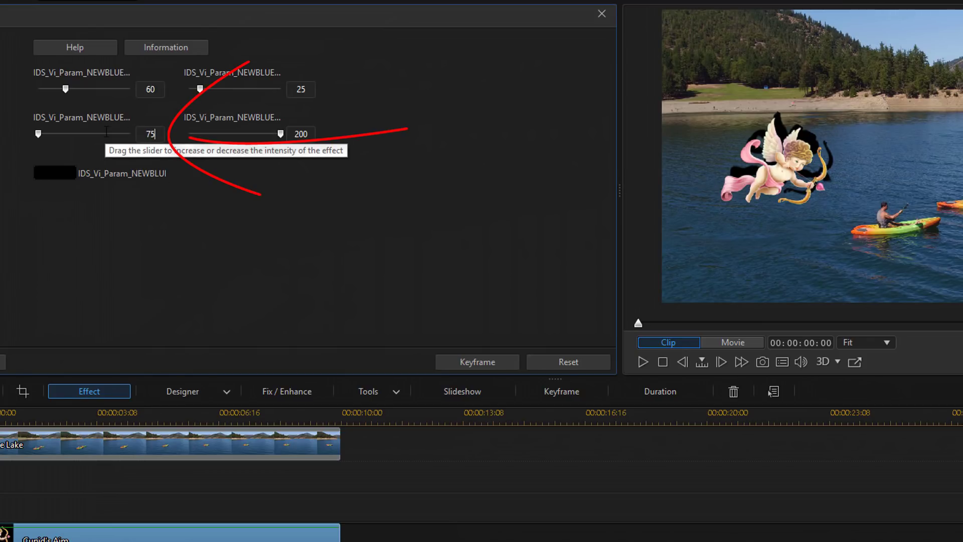
key("Return")
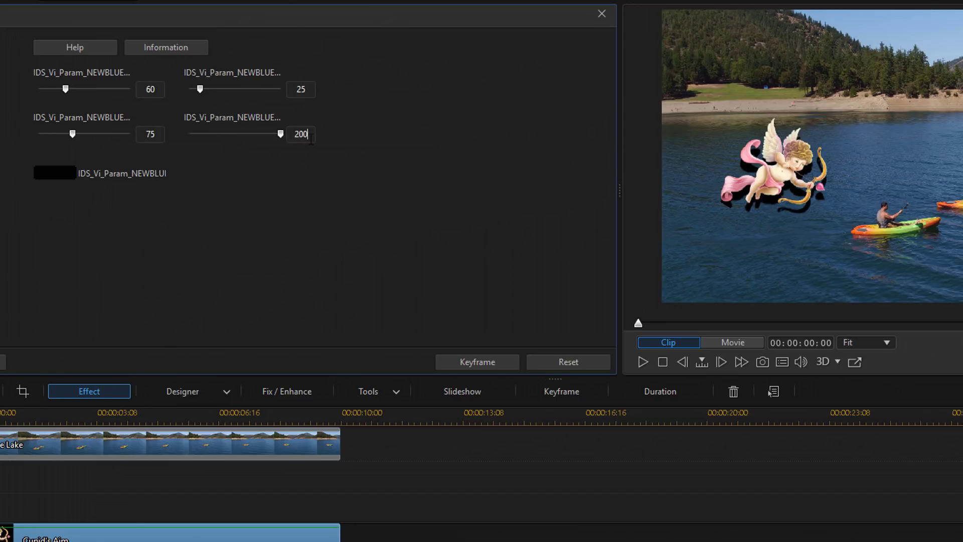
left_click_drag(311, 139, 296, 136)
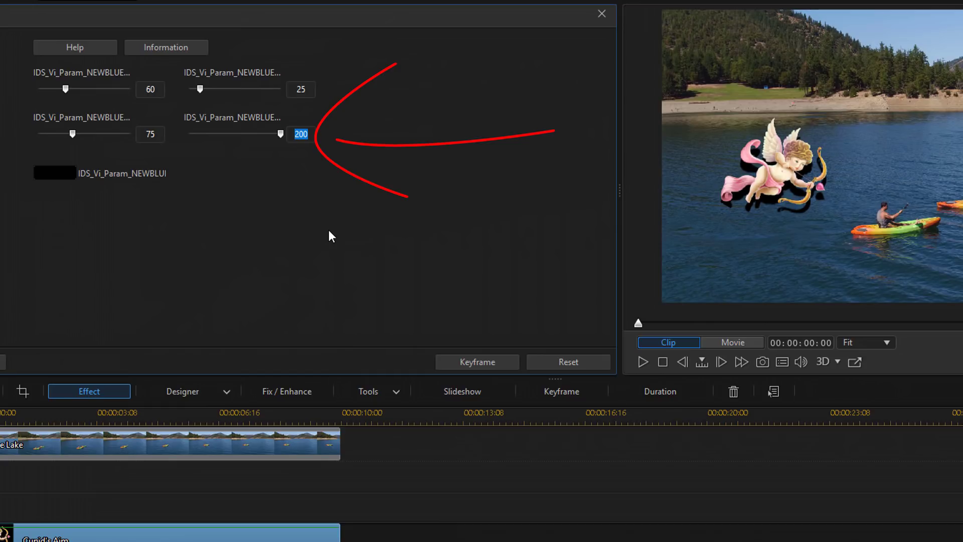
type("125")
key("Return")
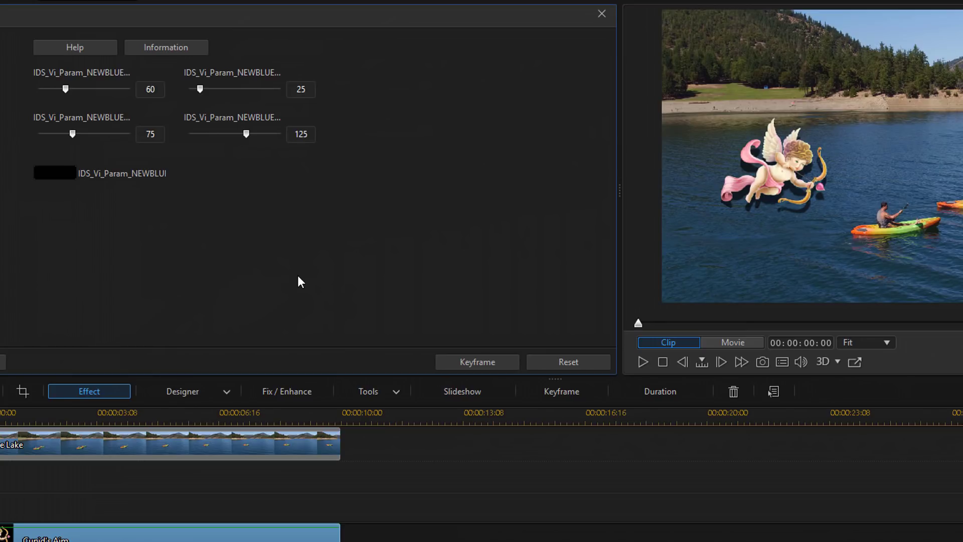
Step: Change the shadow colour to Red 35, Green 40, Blue 47 and close the drop shadow settings
left_click(54, 178)
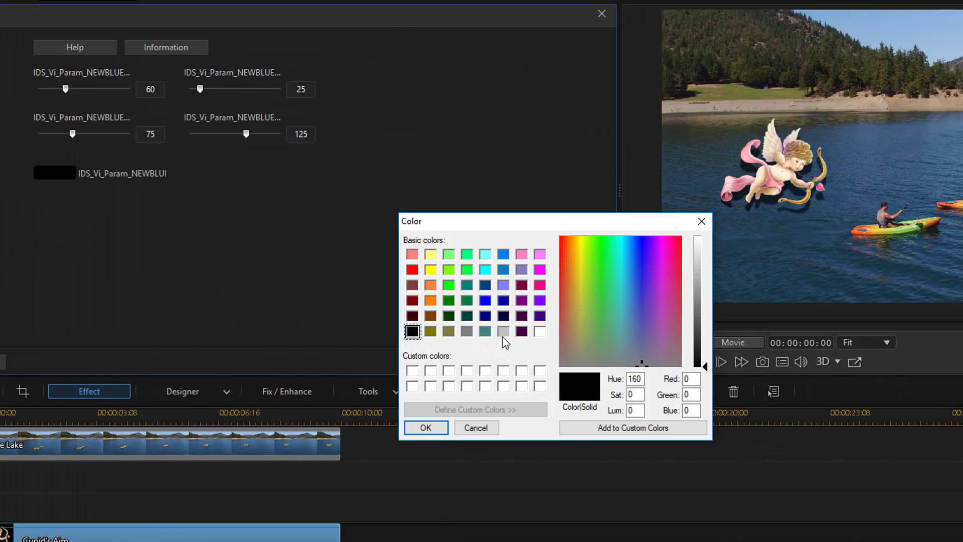
double_click(698, 381)
type("35")
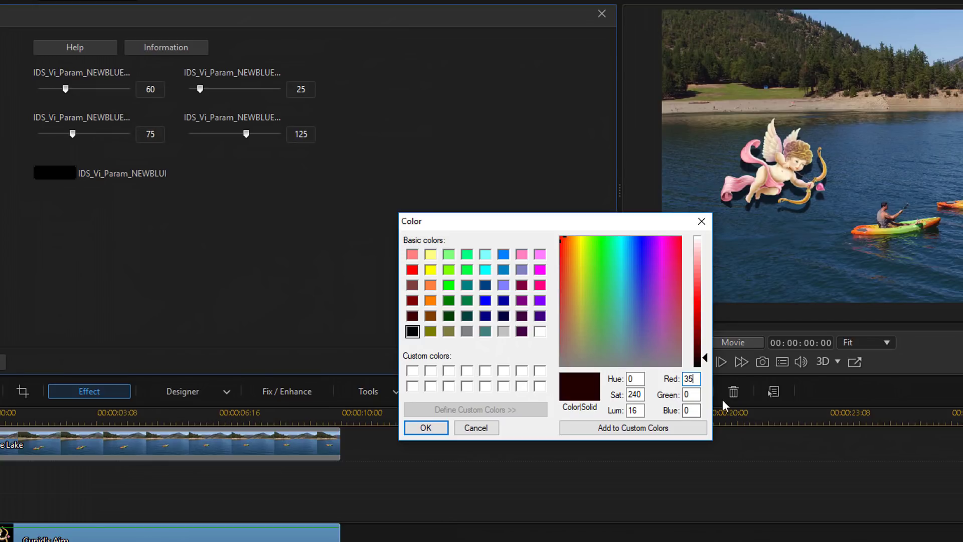
double_click(688, 395)
type("40")
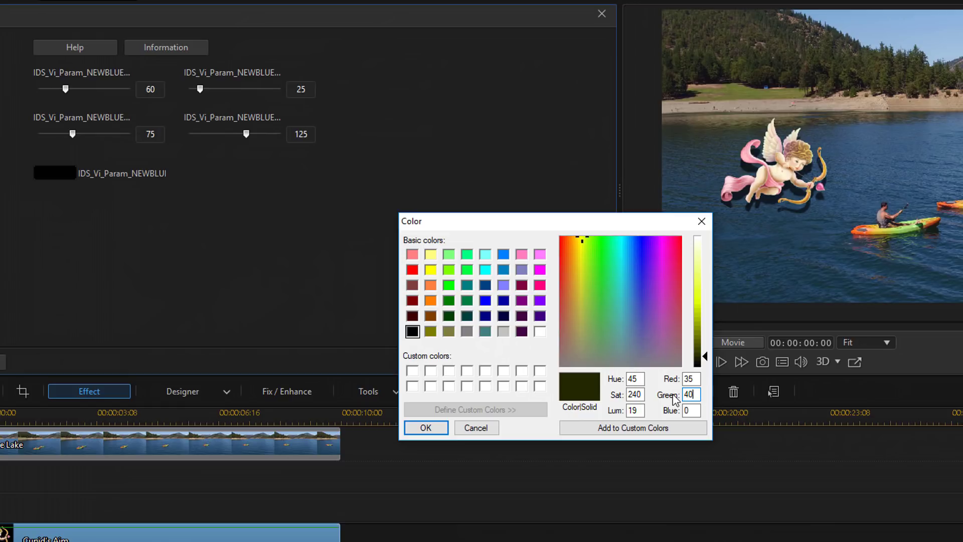
key("Tab")
type("47")
key("Return")
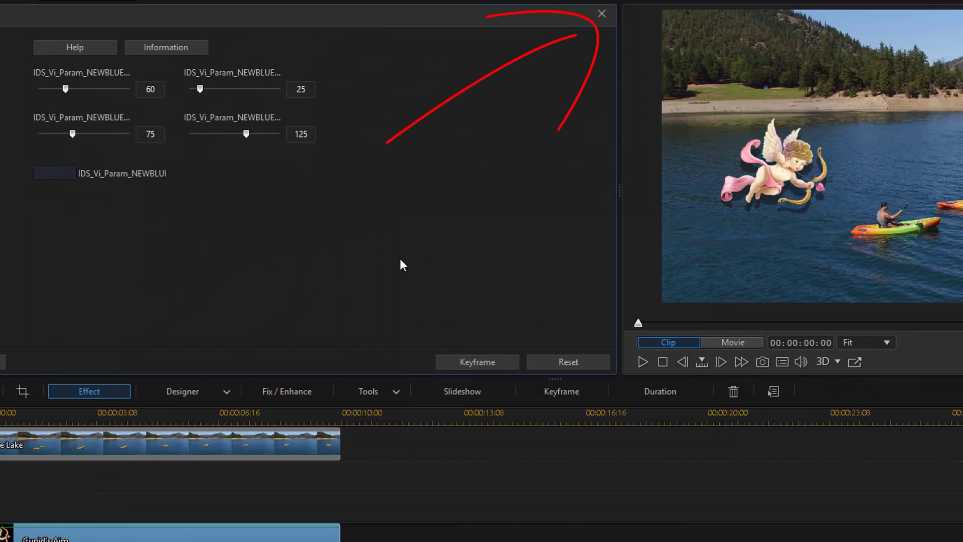
left_click(602, 14)
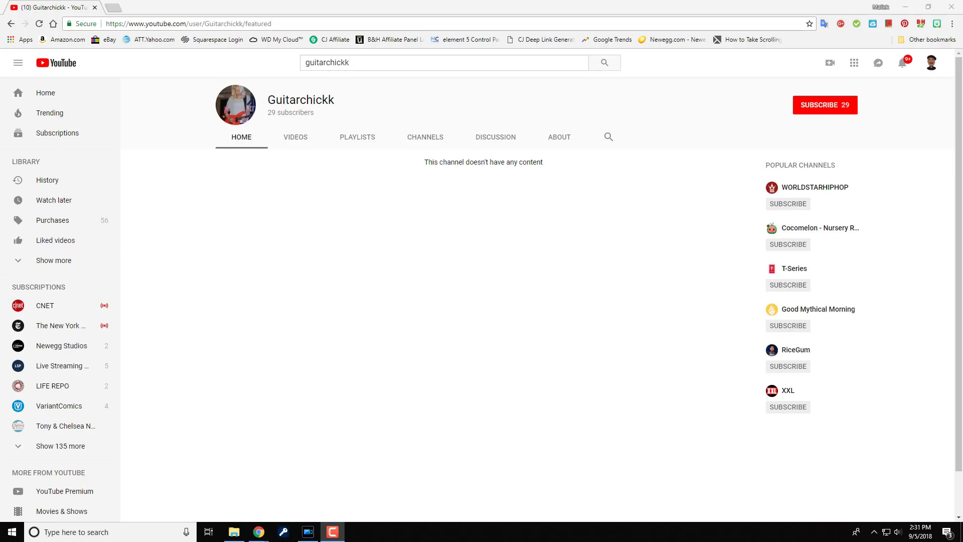
Step: Open the channel's Videos tab and browse its liked videos, including guitar covers and PowerDirector tutorials
left_click(293, 138)
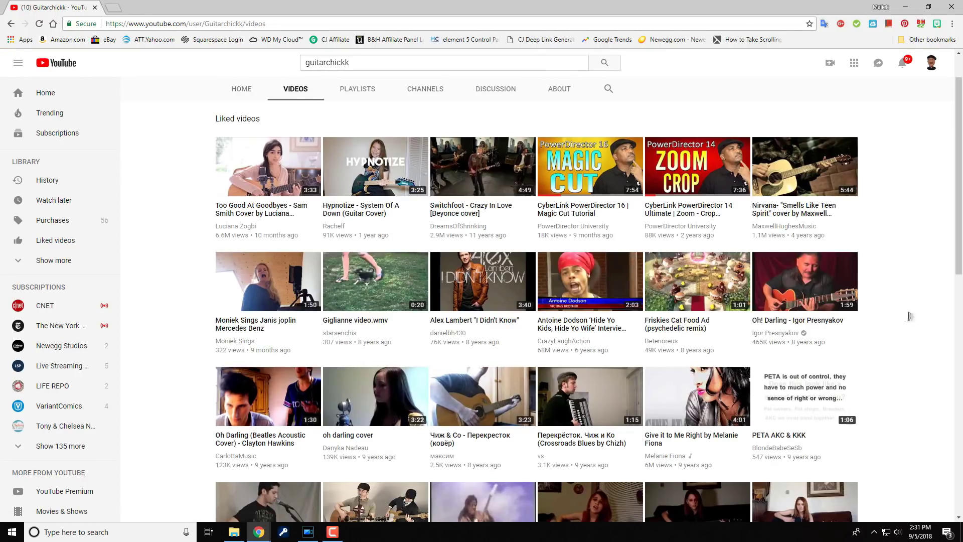
scroll(912, 315, "down", 8)
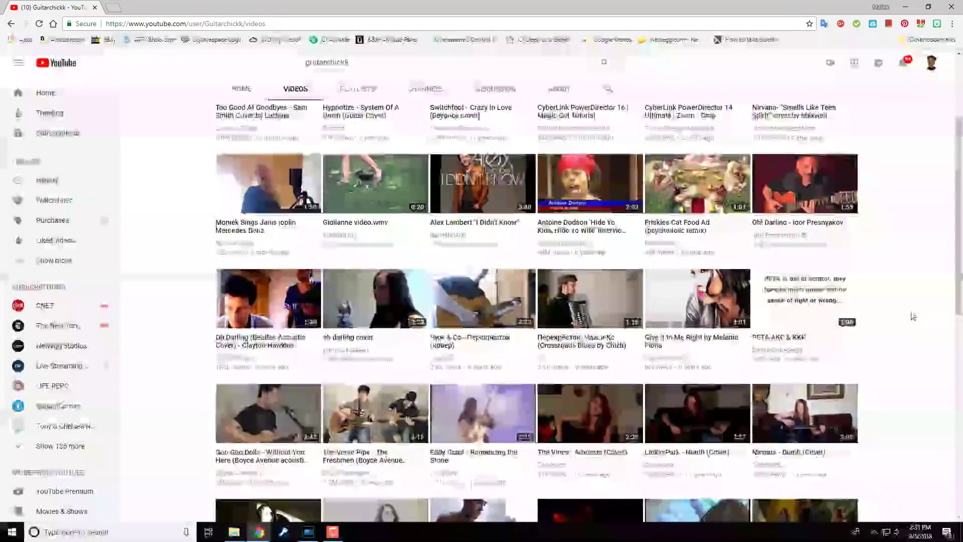
scroll(912, 315, "up", 8)
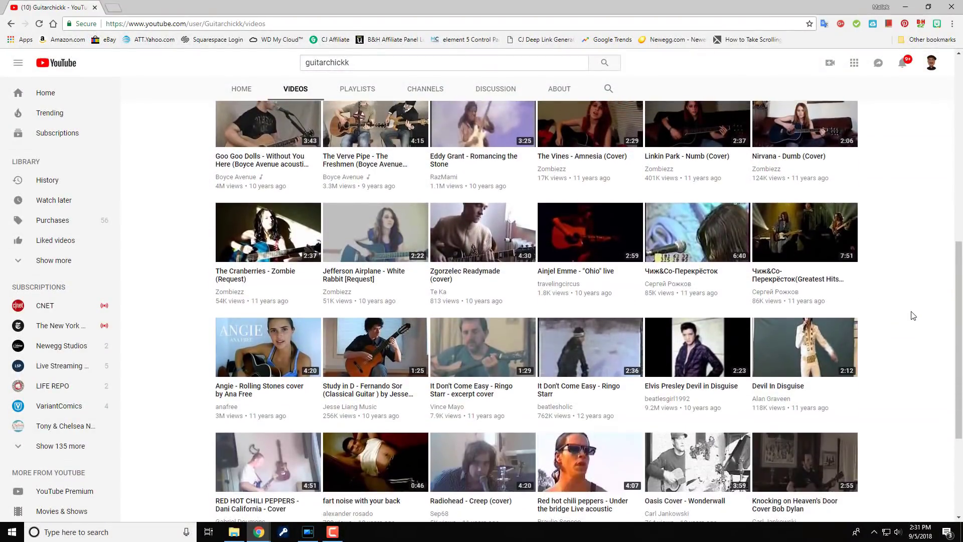